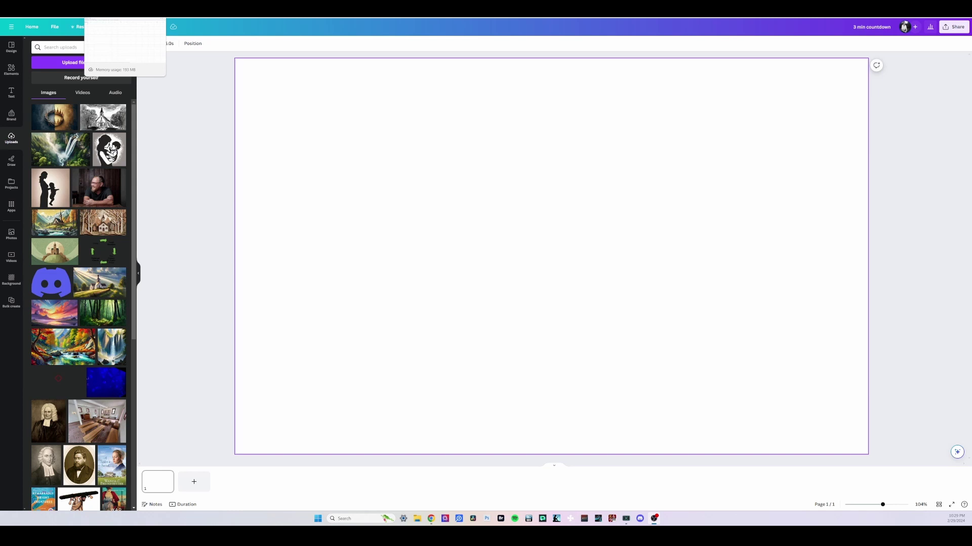
Switch to the 3 min countdown CSV file spreadsheet and enter 3:01 in A1 and 3:00 in A2
{"action": "key", "text": "ctrl+Tab"}
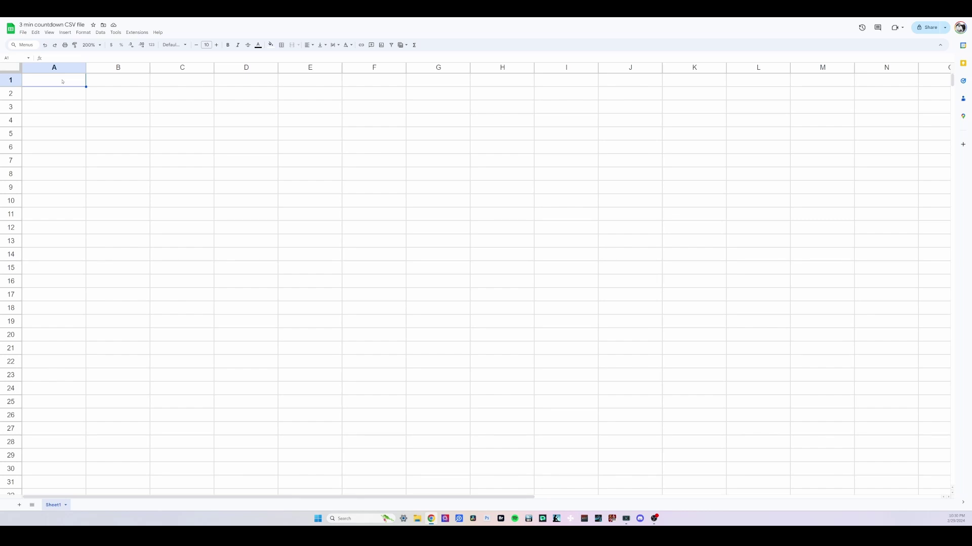
{"action": "type", "text": "3:01"}
{"action": "left_click", "coordinate": [59, 94]}
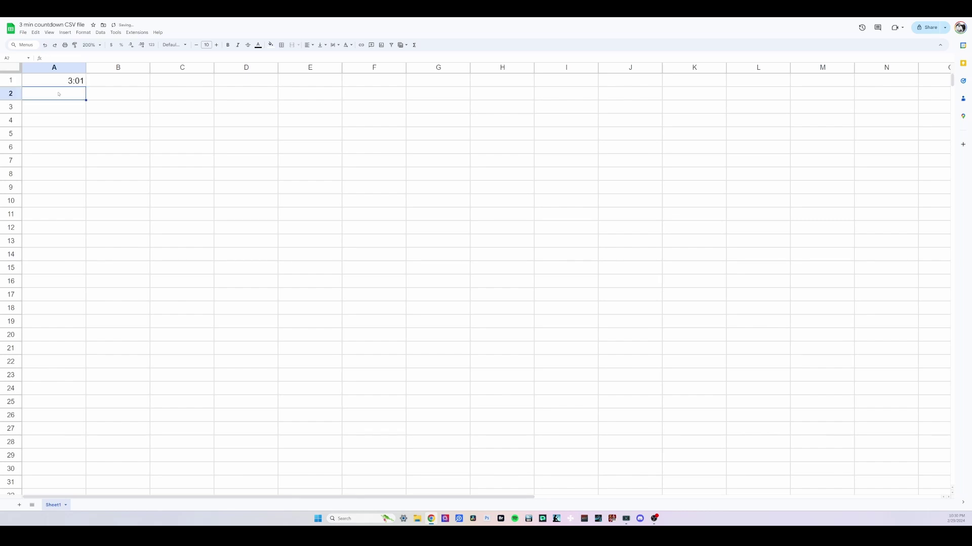
{"action": "type", "text": "3:00"}
{"action": "left_click", "coordinate": [66, 111]}
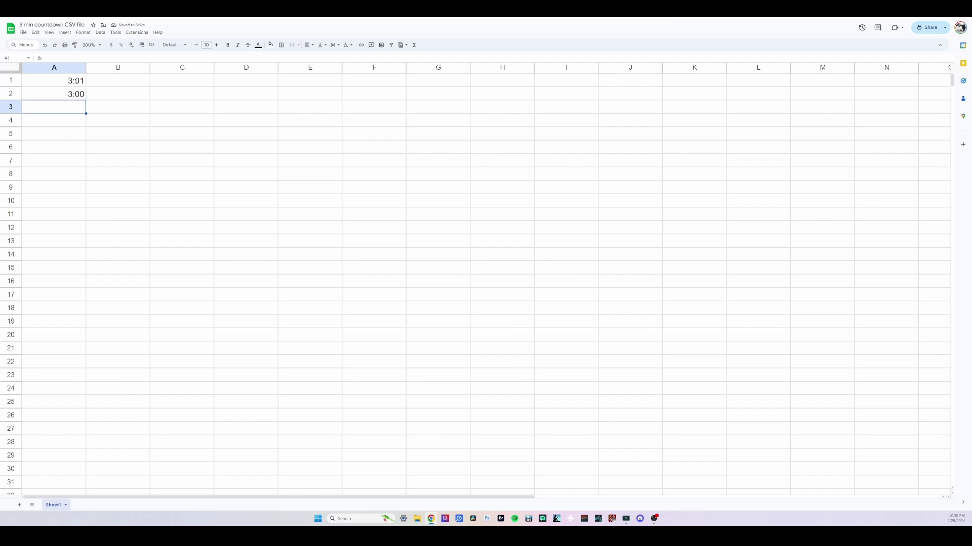
Extend the descending time series from A1:A2 down column A to 0:00 in row 182
{"action": "left_click", "coordinate": [77, 80]}
{"action": "left_click", "coordinate": [75, 94], "text": "shift"}
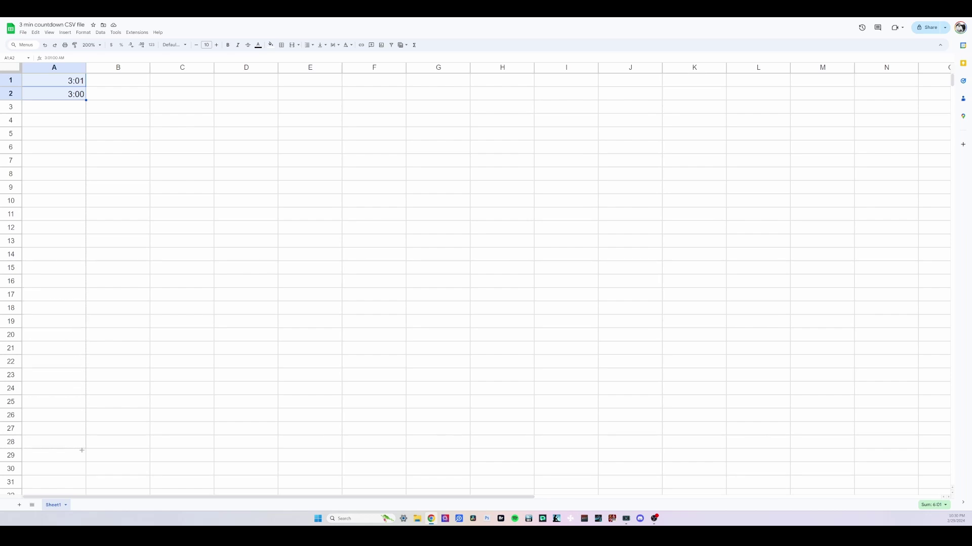
{"action": "left_click_drag", "start_coordinate": [81, 450], "coordinate": [85, 464]}
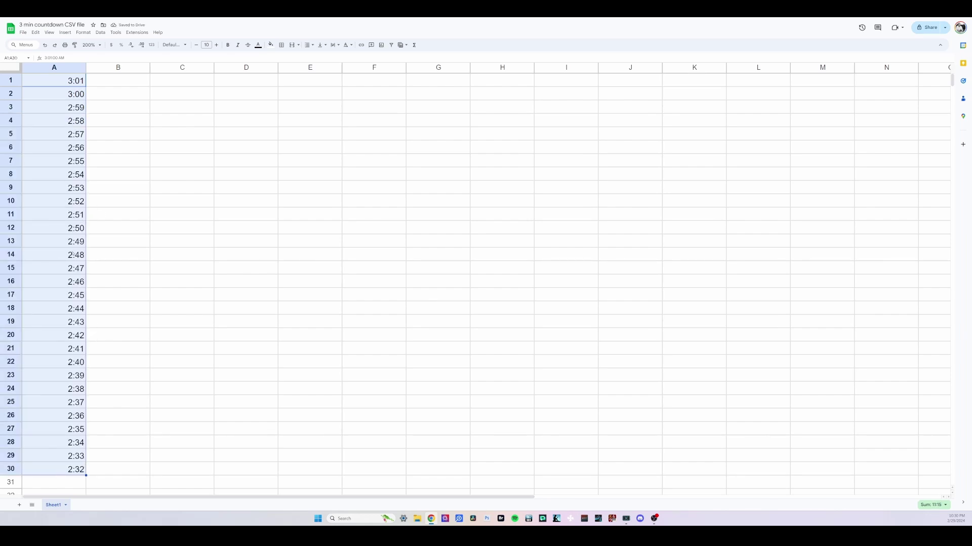
{"action": "scroll", "coordinate": [72, 254], "scroll_direction": "down", "scroll_amount": 10}
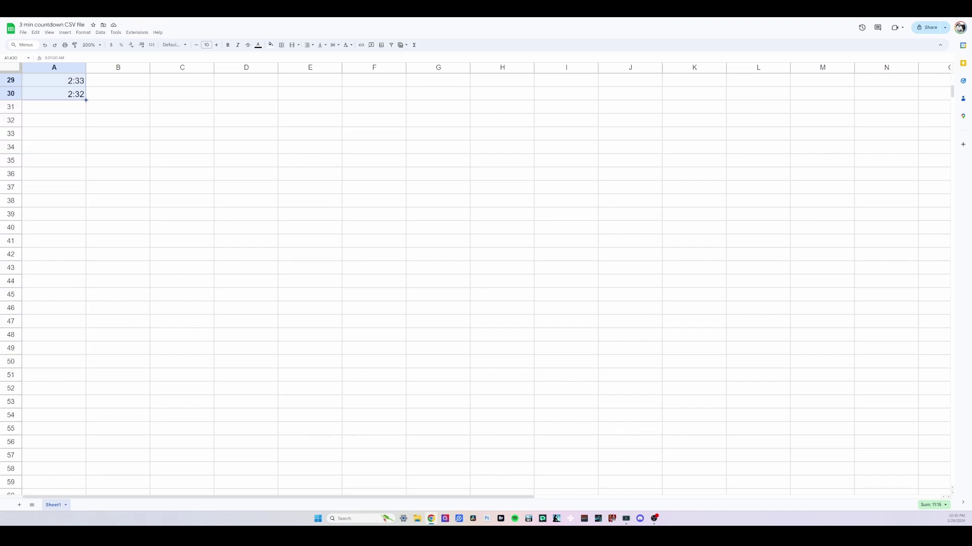
{"action": "left_click_drag", "start_coordinate": [86, 100], "coordinate": [86, 473]}
{"action": "scroll", "coordinate": [76, 361], "scroll_direction": "down", "scroll_amount": 5}
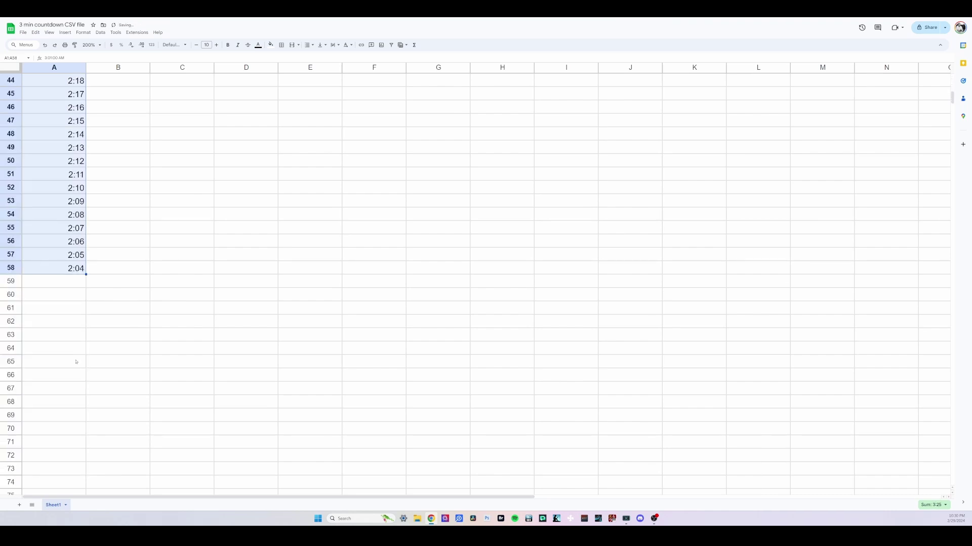
{"action": "scroll", "coordinate": [76, 362], "scroll_direction": "down", "scroll_amount": 3}
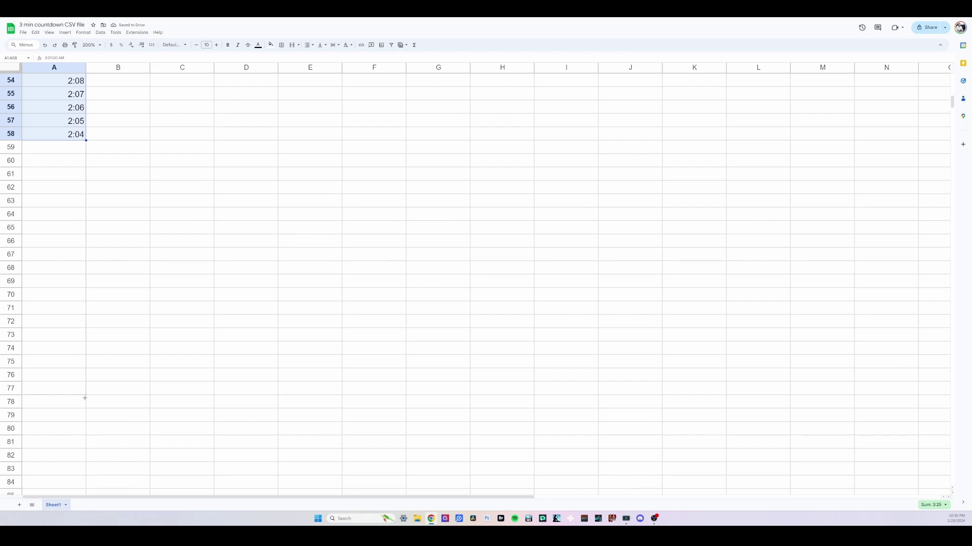
{"action": "scroll", "coordinate": [85, 399], "scroll_direction": "down", "scroll_amount": 6}
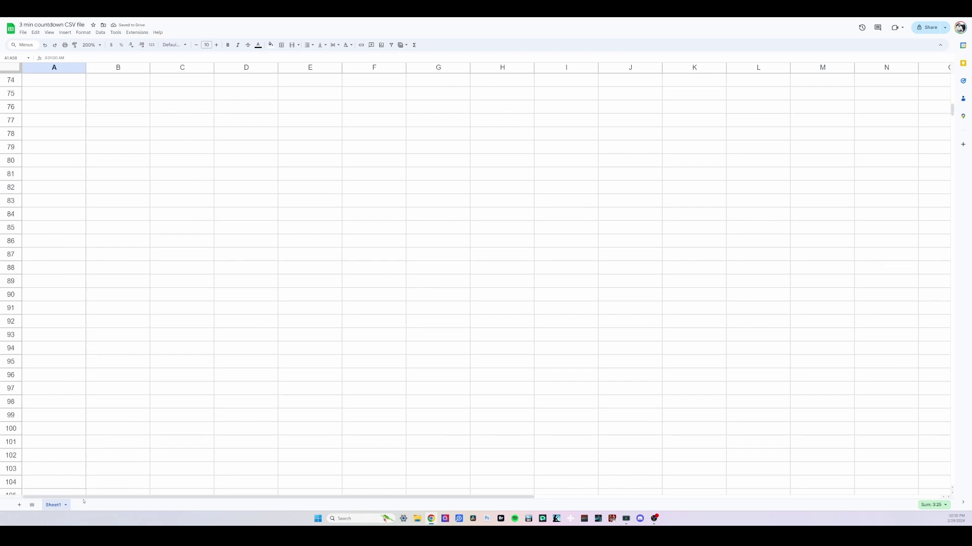
{"action": "left_click_drag", "start_coordinate": [83, 501], "coordinate": [83, 455]}
{"action": "scroll", "coordinate": [80, 307], "scroll_direction": "down", "scroll_amount": 5}
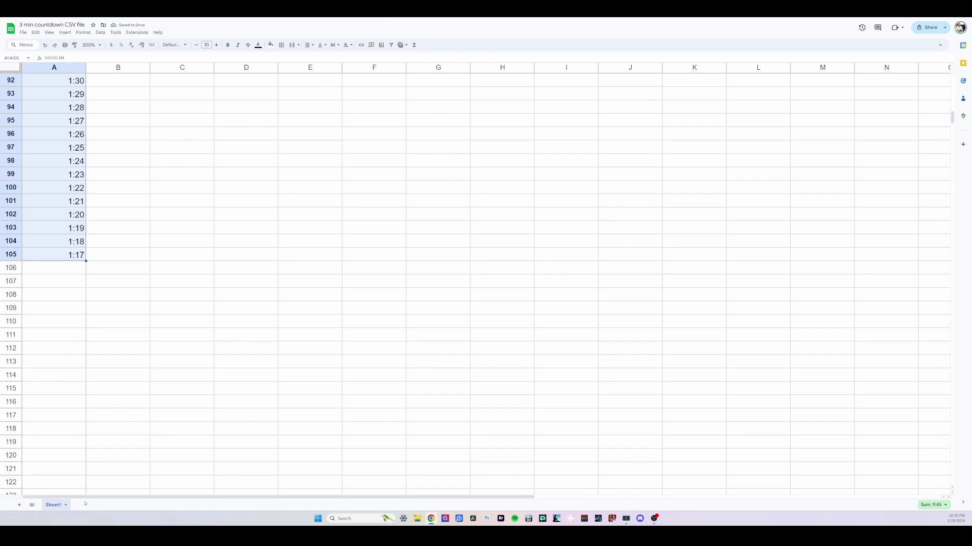
{"action": "scroll", "coordinate": [85, 253], "scroll_direction": "down", "scroll_amount": 3}
{"action": "left_click_drag", "start_coordinate": [85, 145], "coordinate": [85, 477]}
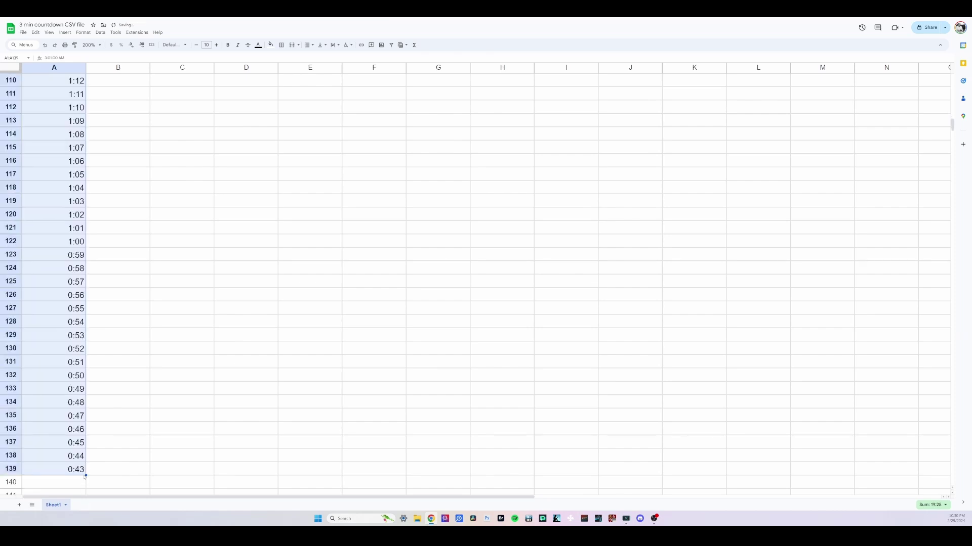
{"action": "scroll", "coordinate": [86, 456], "scroll_direction": "down", "scroll_amount": 6}
{"action": "left_click_drag", "start_coordinate": [83, 154], "coordinate": [83, 471]}
{"action": "scroll", "coordinate": [83, 354], "scroll_direction": "down", "scroll_amount": 4}
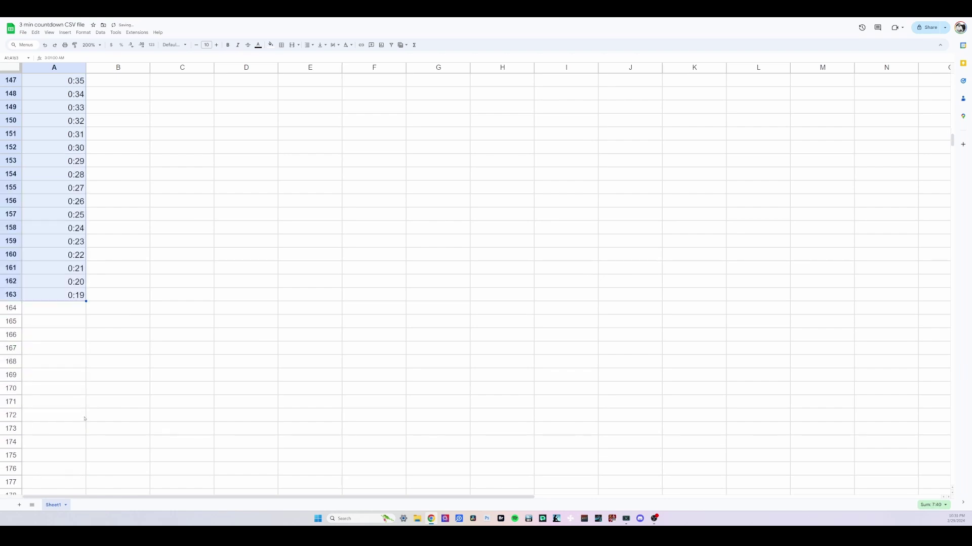
{"action": "left_click_drag", "start_coordinate": [82, 432], "coordinate": [84, 395]}
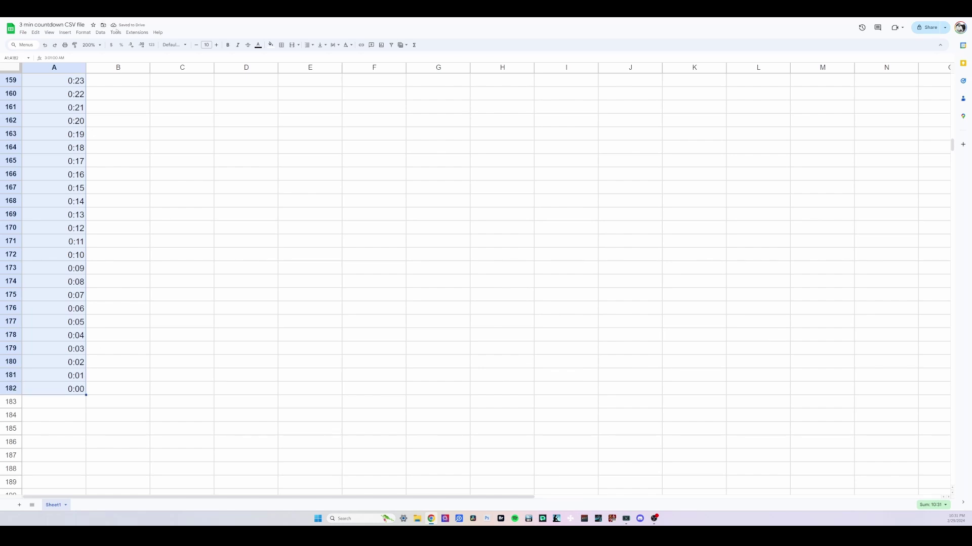
{"action": "left_click", "coordinate": [24, 32]}
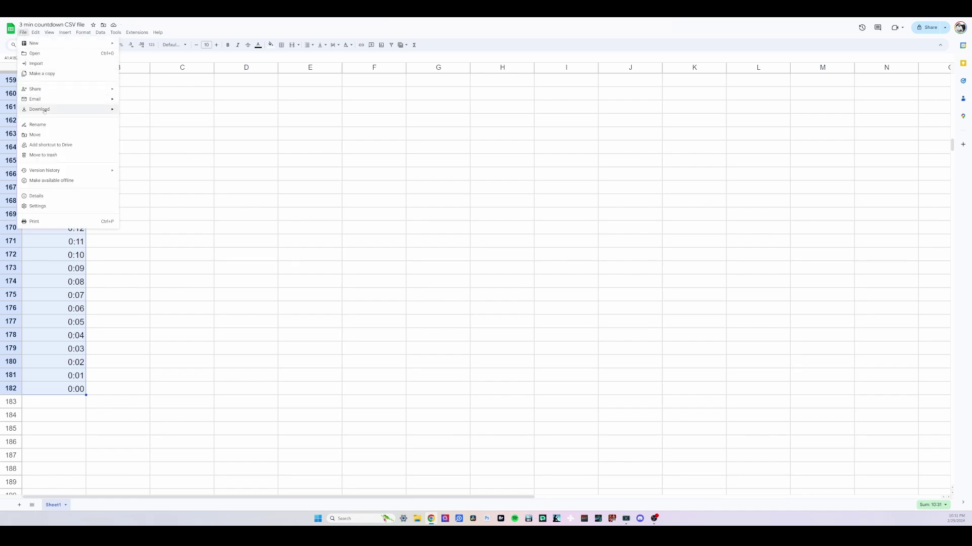
{"action": "mouse_move", "coordinate": [44, 111]}
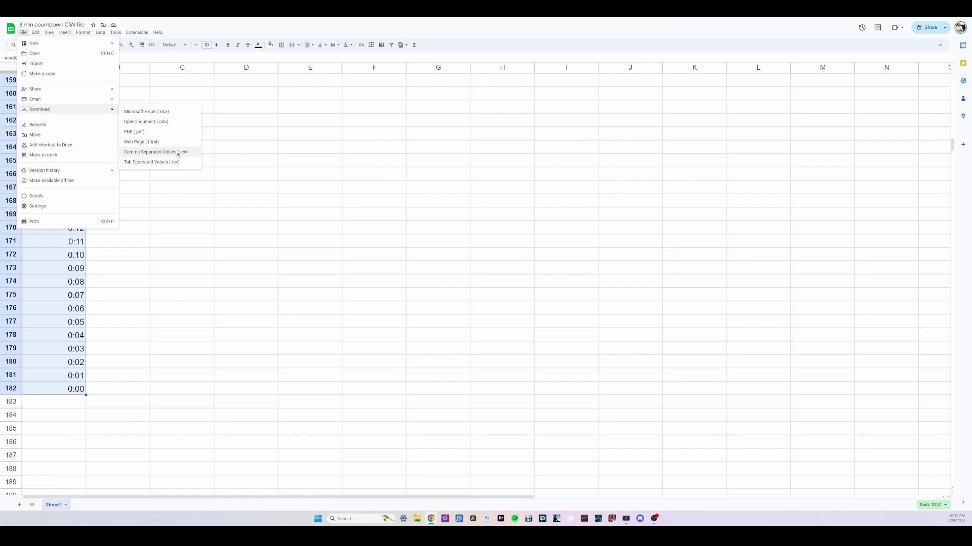
{"action": "left_click", "coordinate": [178, 153]}
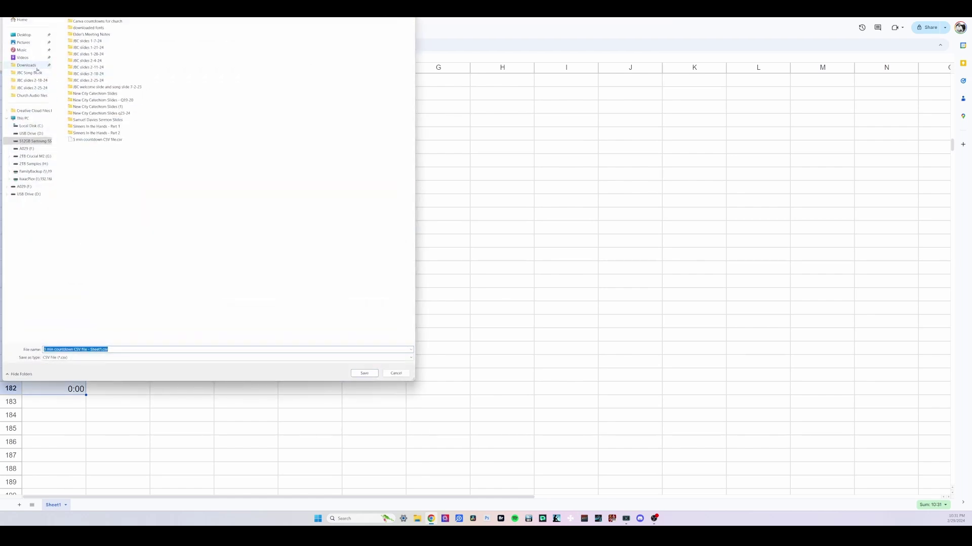
{"action": "left_click", "coordinate": [397, 374]}
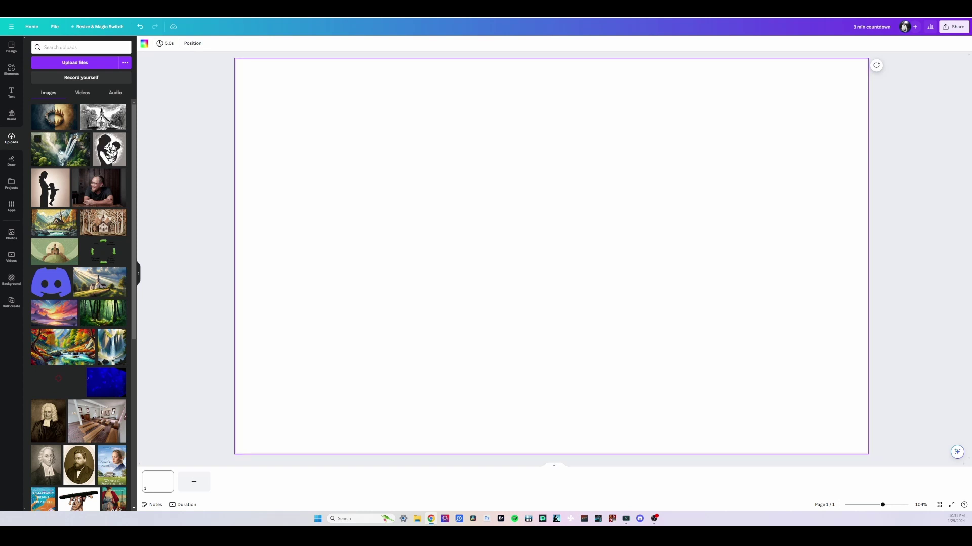
Place the uploaded green forest waterfall photo on the blank Canva page and set it as the page background
{"action": "left_click_drag", "start_coordinate": [61, 152], "coordinate": [544, 250]}
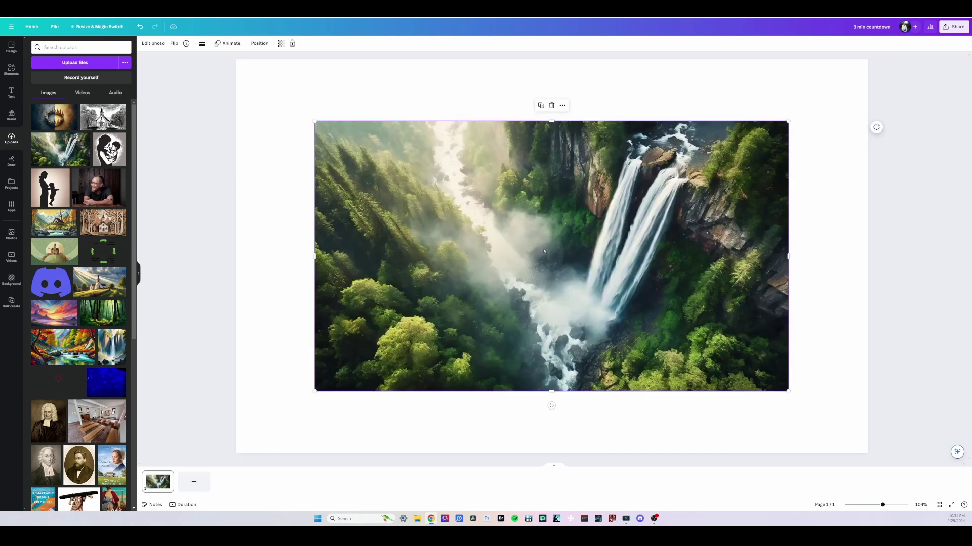
{"action": "right_click", "coordinate": [534, 275]}
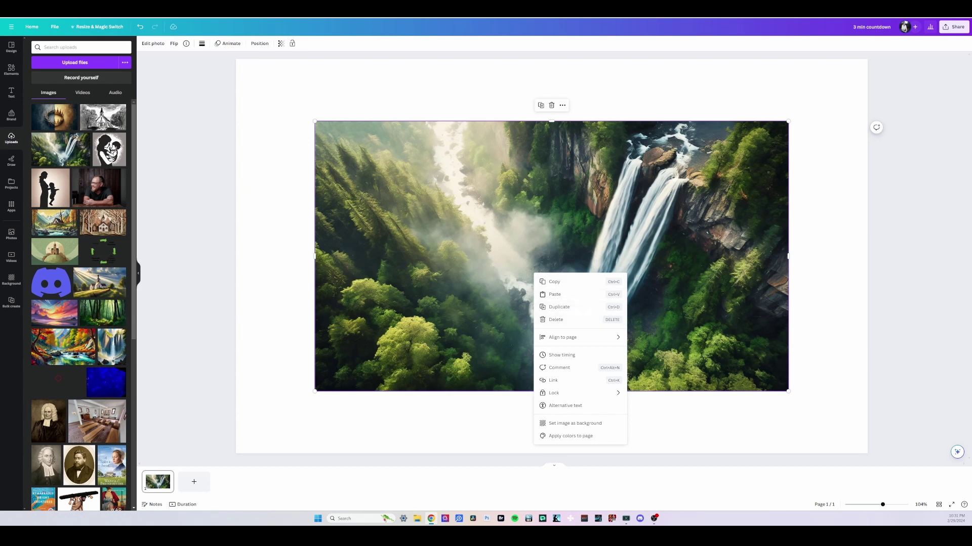
{"action": "right_click", "coordinate": [462, 263]}
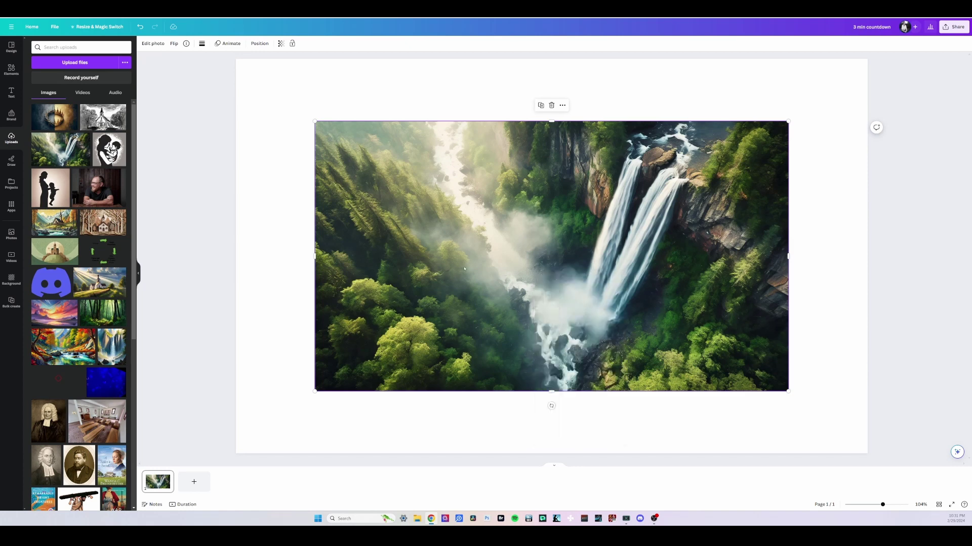
{"action": "right_click", "coordinate": [466, 242]}
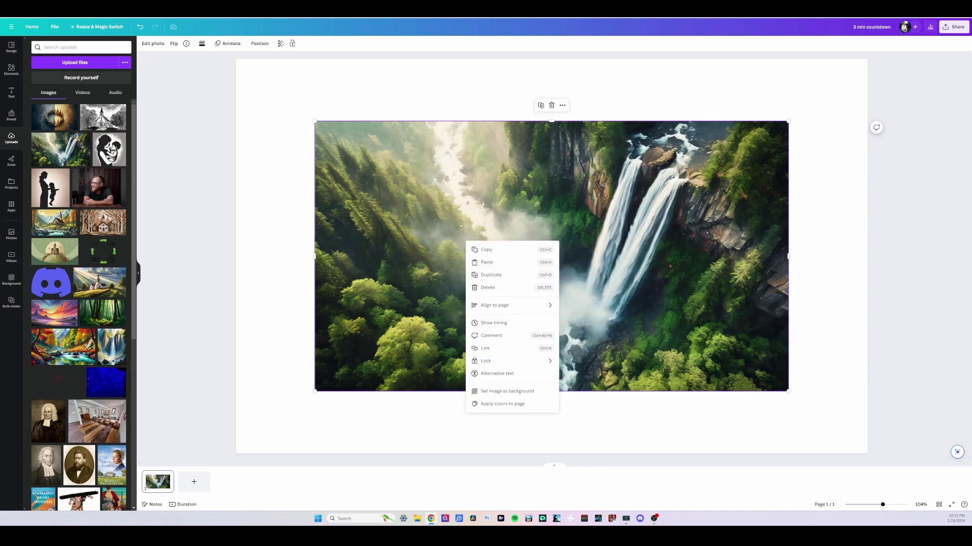
{"action": "left_click", "coordinate": [513, 392]}
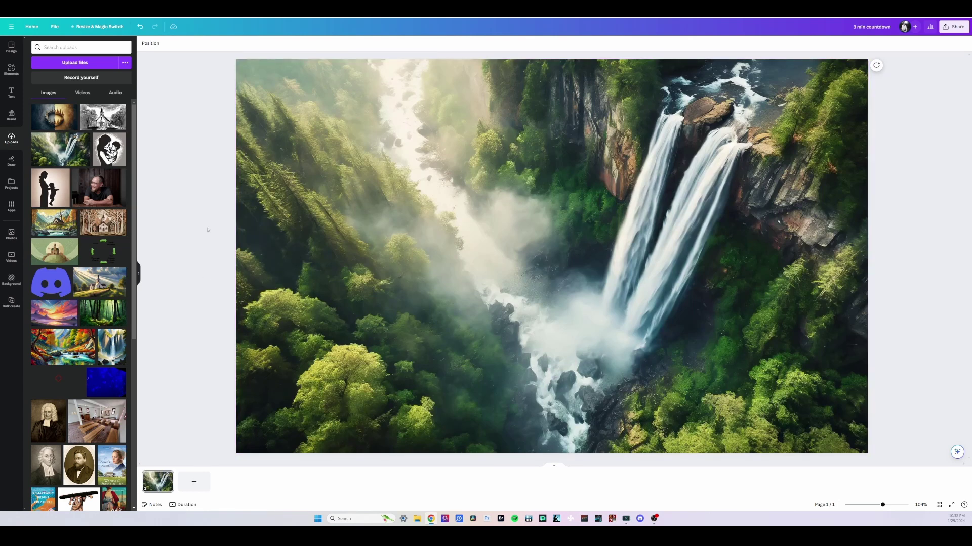
Add a heading reading 3:00, move it to the upper-left area of the page and enlarge it to font size about 190
{"action": "left_click", "coordinate": [12, 93]}
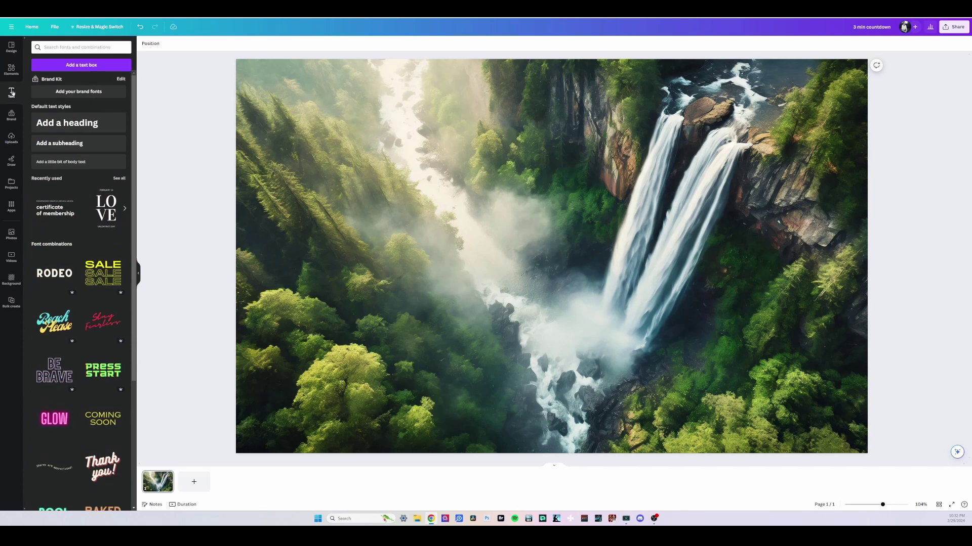
{"action": "left_click", "coordinate": [59, 123]}
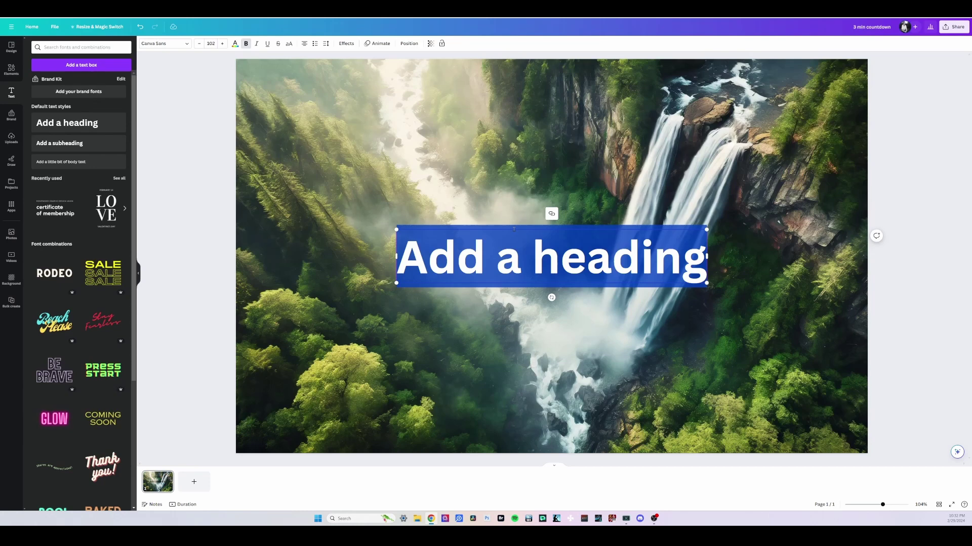
{"action": "type", "text": "3:00"}
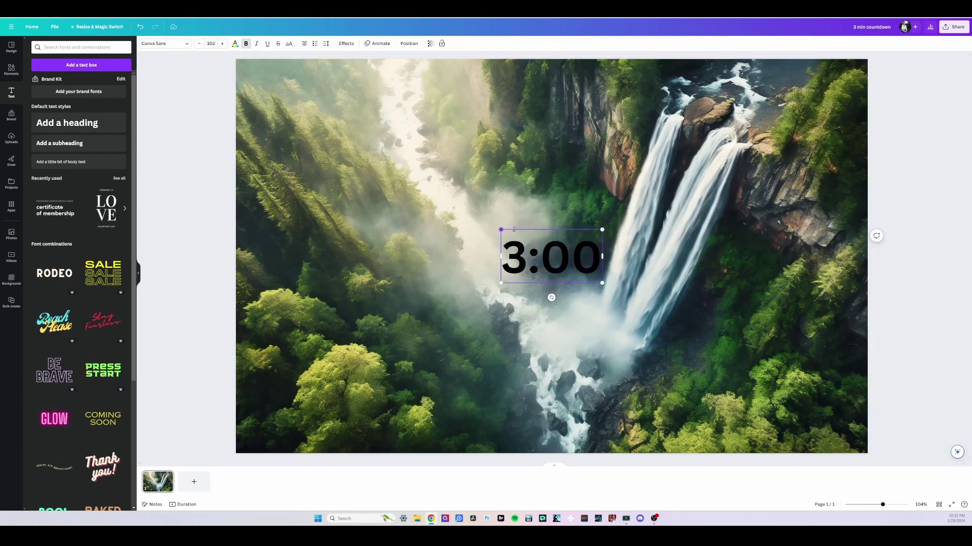
{"action": "left_click_drag", "start_coordinate": [550, 261], "coordinate": [377, 140]}
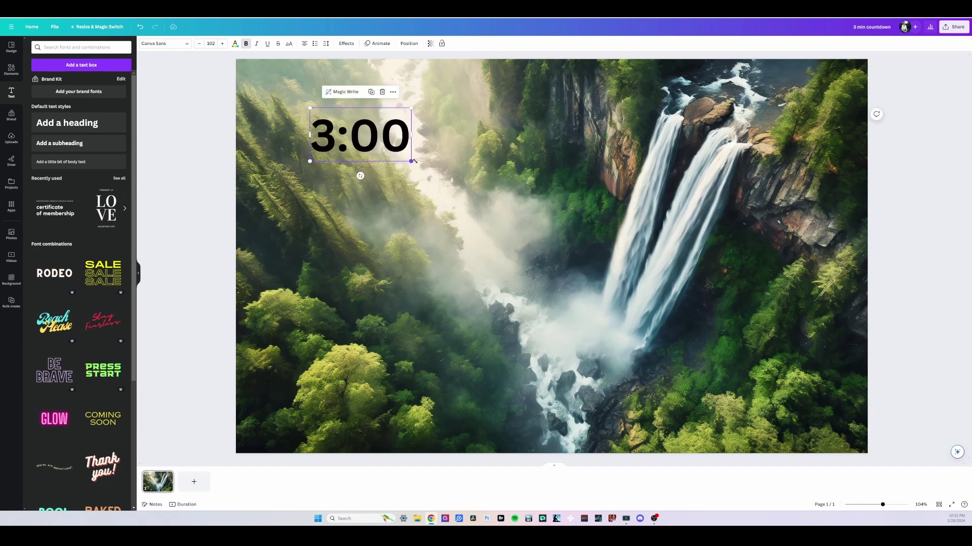
{"action": "left_click_drag", "start_coordinate": [411, 160], "coordinate": [503, 191]}
{"action": "left_click_drag", "start_coordinate": [409, 154], "coordinate": [407, 140]}
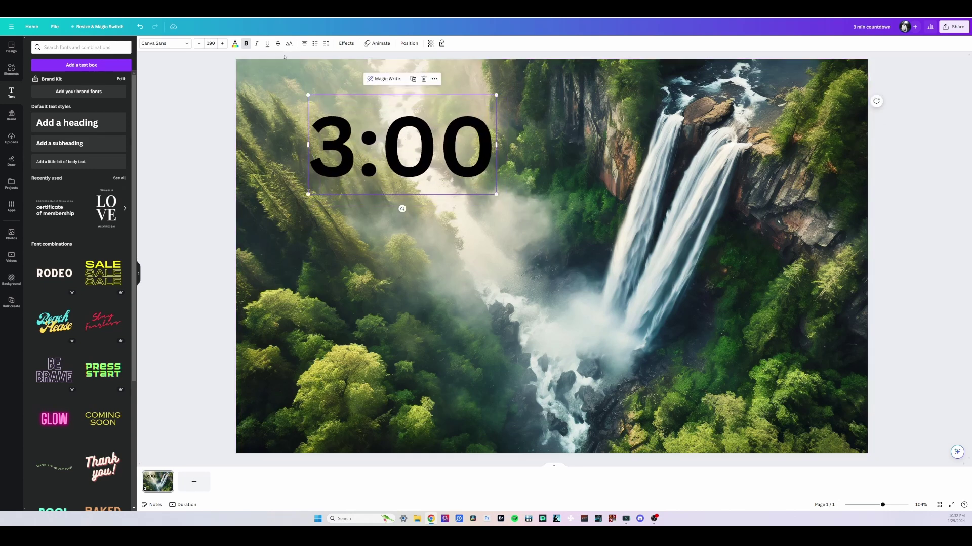
Change the 3:00 text color to the default orange, after trying white
{"action": "left_click", "coordinate": [235, 44]}
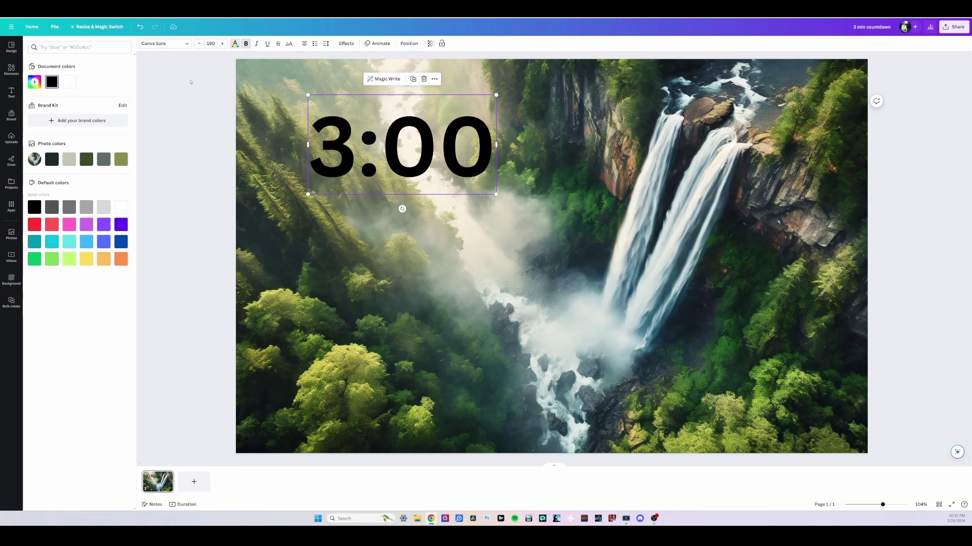
{"action": "left_click", "coordinate": [122, 208]}
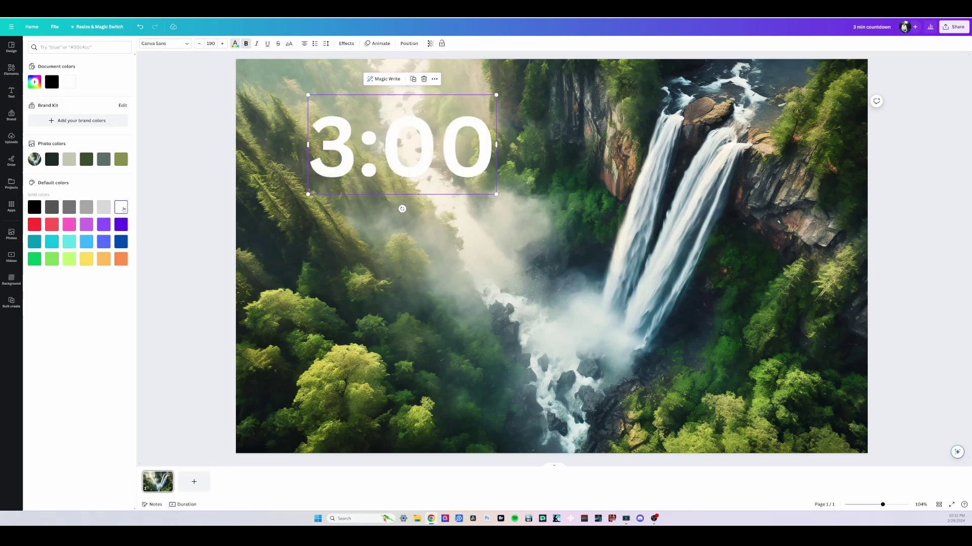
{"action": "left_click", "coordinate": [121, 259]}
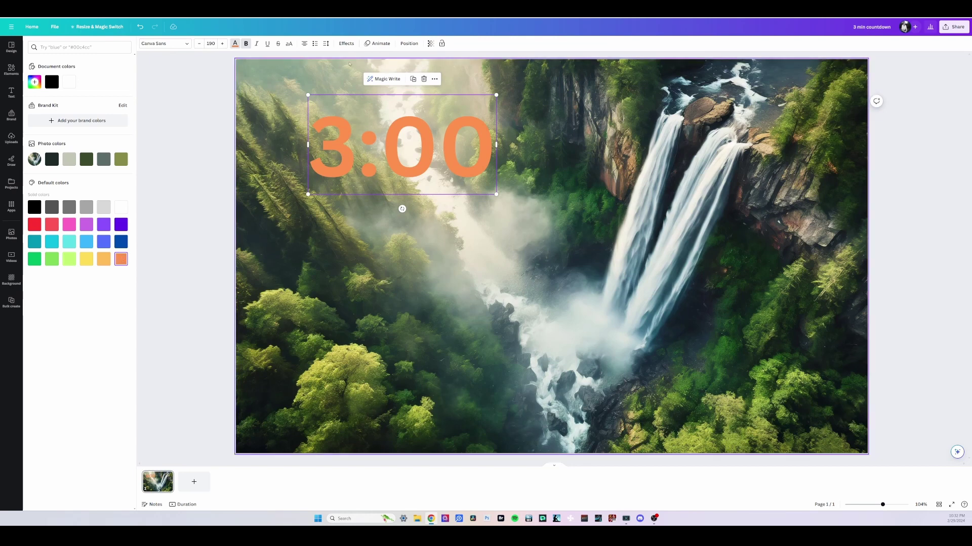
Apply a black Shadow effect to the 3:00 text, raising its transparency and blur settings and slightly increasing the offset
{"action": "left_click", "coordinate": [346, 44]}
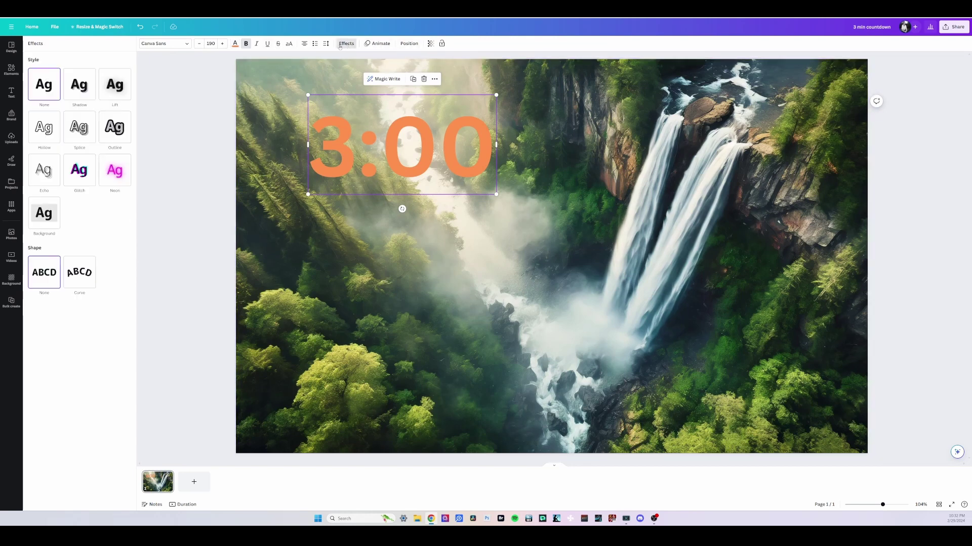
{"action": "left_click", "coordinate": [84, 90]}
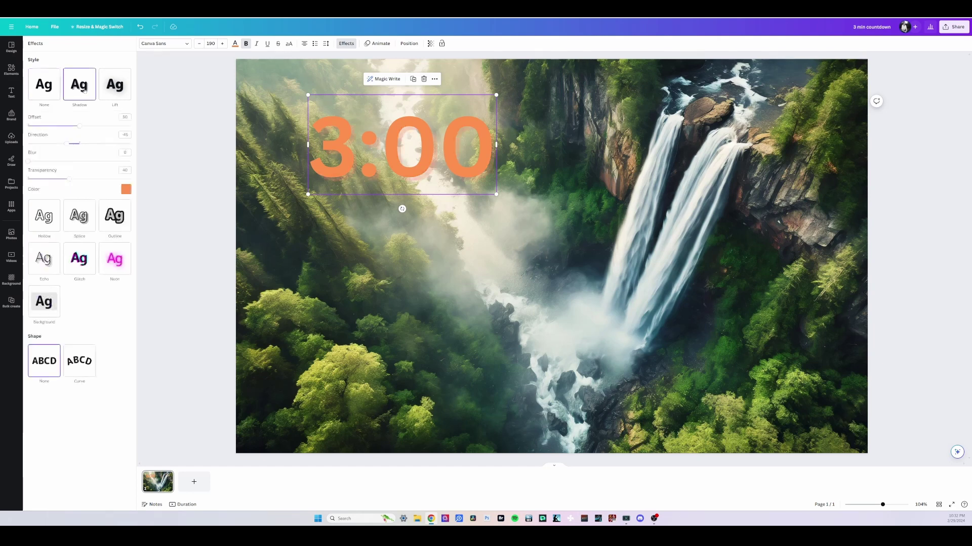
{"action": "left_click", "coordinate": [126, 189]}
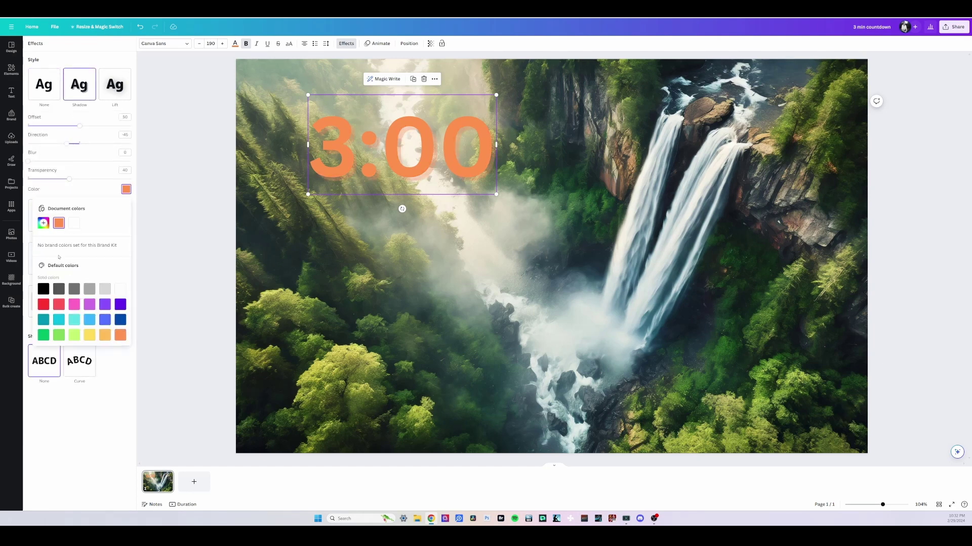
{"action": "left_click", "coordinate": [43, 289]}
{"action": "left_click", "coordinate": [69, 181]}
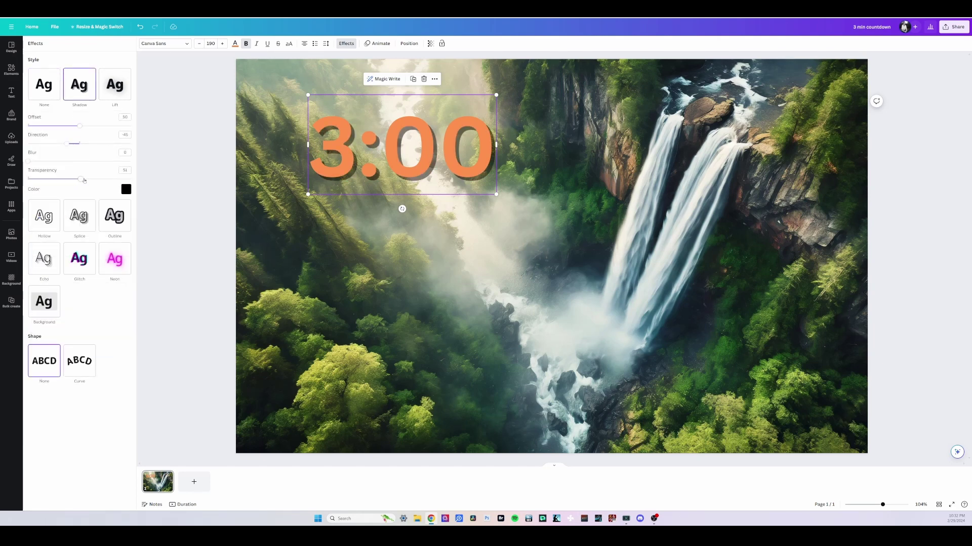
{"action": "left_click_drag", "start_coordinate": [70, 179], "coordinate": [131, 179]}
{"action": "left_click_drag", "start_coordinate": [28, 161], "coordinate": [89, 160]}
{"action": "mouse_move", "coordinate": [80, 126]}
{"action": "left_mouse_down"}
{"action": "mouse_move", "coordinate": [102, 126]}
{"action": "mouse_move", "coordinate": [61, 126]}
{"action": "mouse_move", "coordinate": [90, 126]}
{"action": "mouse_move", "coordinate": [82, 126]}
{"action": "left_mouse_up"}
{"action": "left_click", "coordinate": [449, 167]}
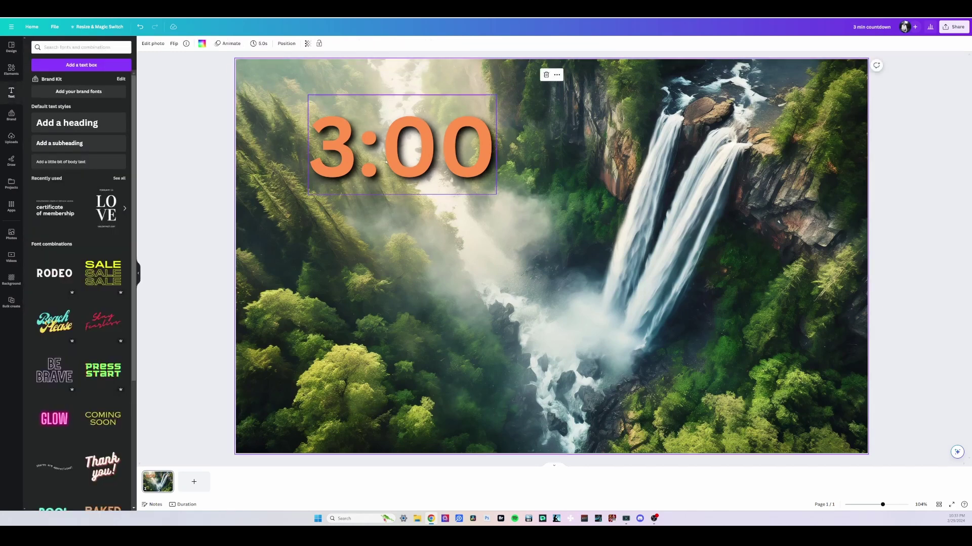
Nudge the 3:00 text slightly down and set its font to Blogger, after trying Beth Ellen, Bevan and Borel
{"action": "left_click_drag", "start_coordinate": [434, 165], "coordinate": [427, 172]}
{"action": "left_click", "coordinate": [177, 44]}
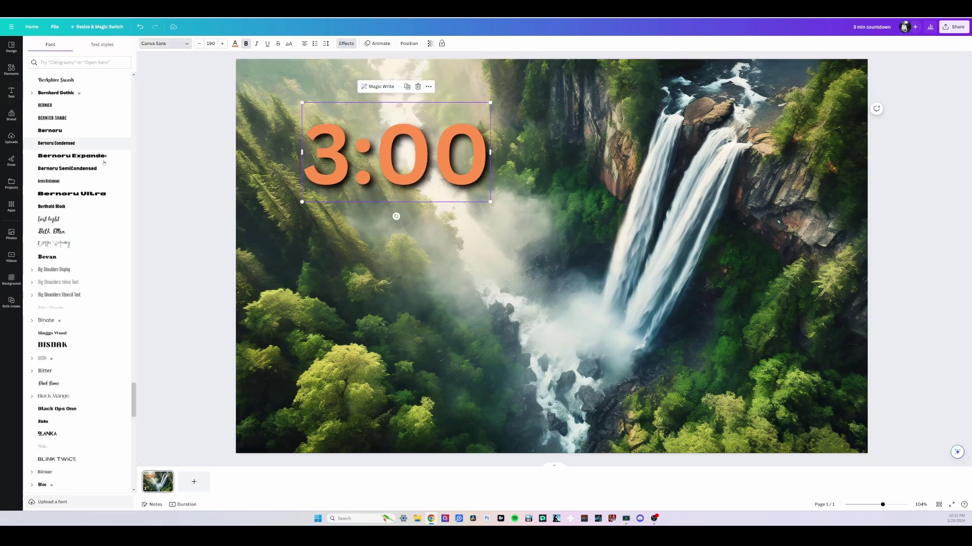
{"action": "left_click", "coordinate": [55, 233]}
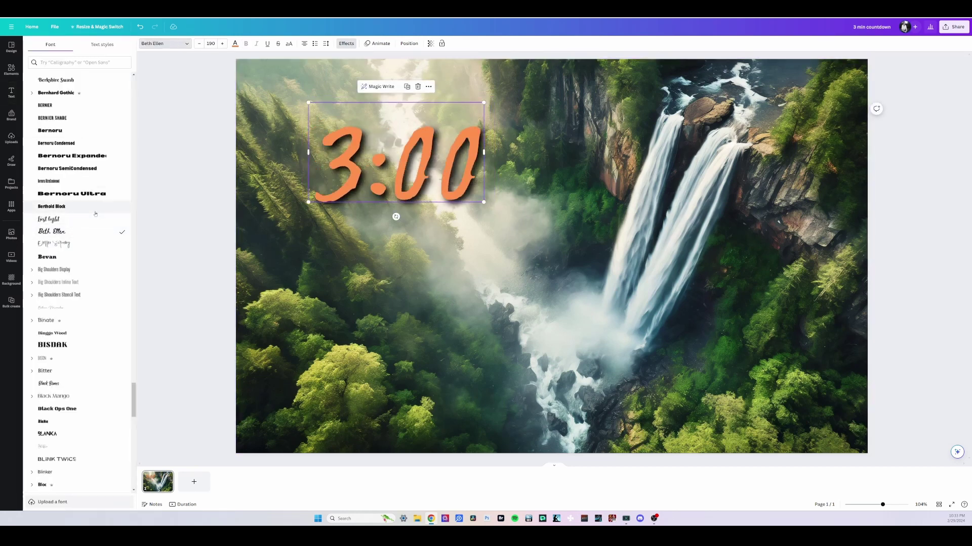
{"action": "left_click", "coordinate": [62, 257]}
{"action": "scroll", "coordinate": [58, 263], "scroll_direction": "down", "scroll_amount": 4}
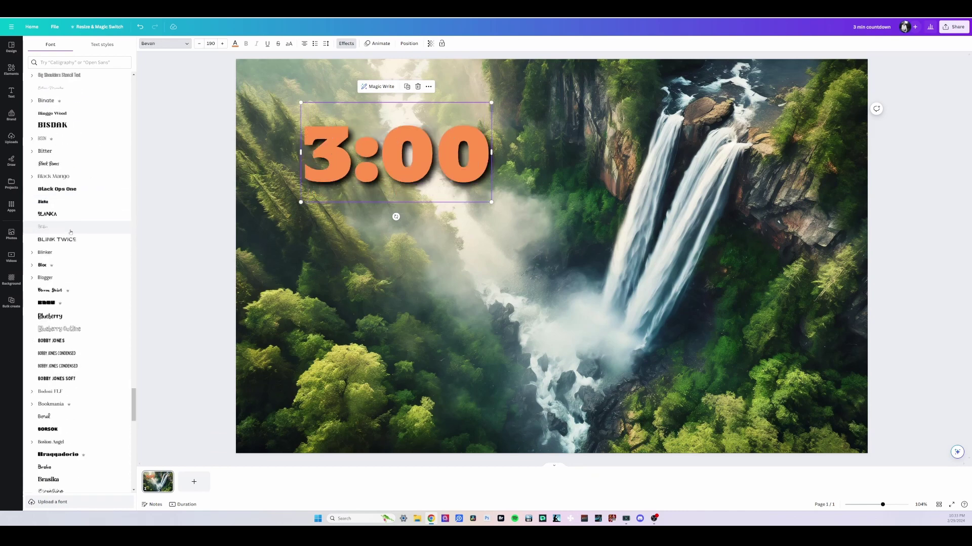
{"action": "left_click", "coordinate": [54, 276]}
{"action": "scroll", "coordinate": [72, 248], "scroll_direction": "down", "scroll_amount": 3}
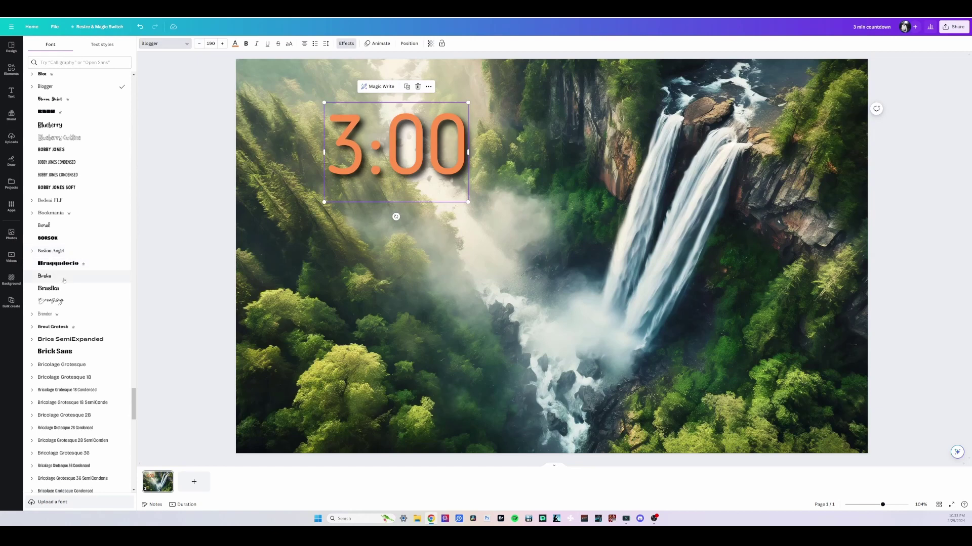
{"action": "left_click", "coordinate": [58, 226]}
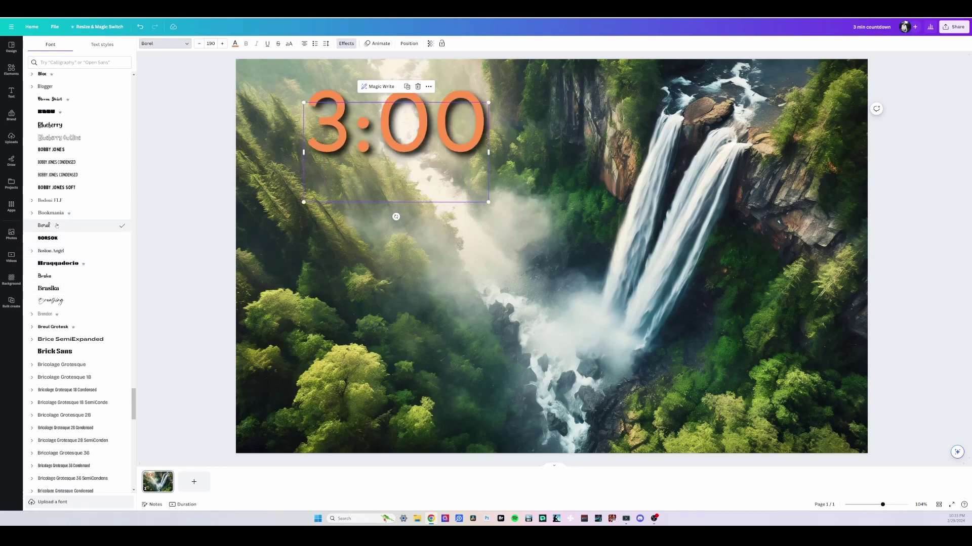
{"action": "scroll", "coordinate": [58, 130], "scroll_direction": "up", "scroll_amount": 2}
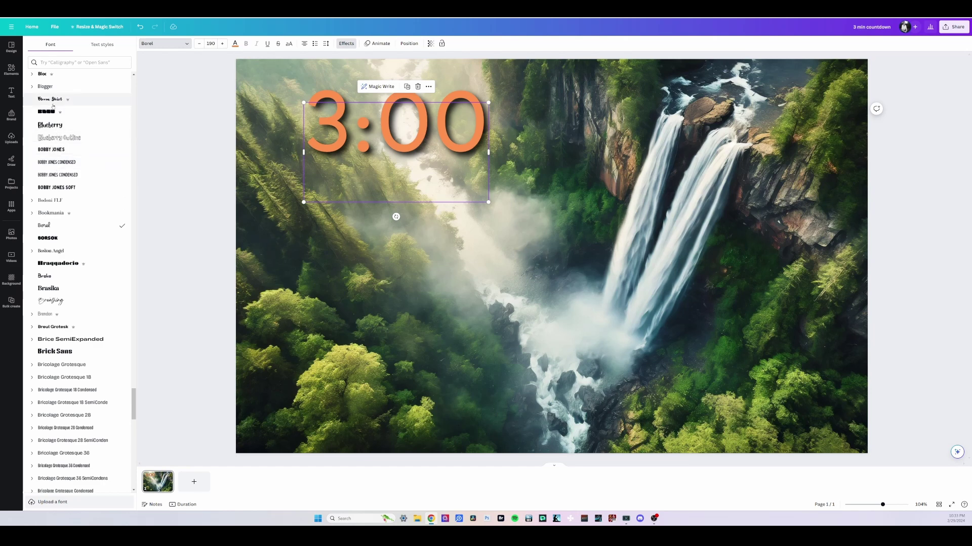
{"action": "left_click", "coordinate": [50, 182]}
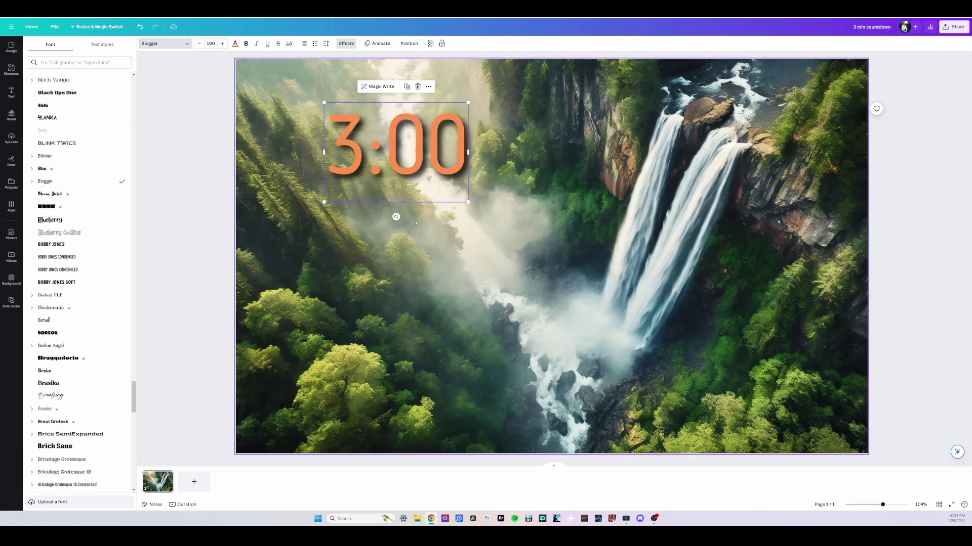
{"action": "left_click", "coordinate": [430, 234]}
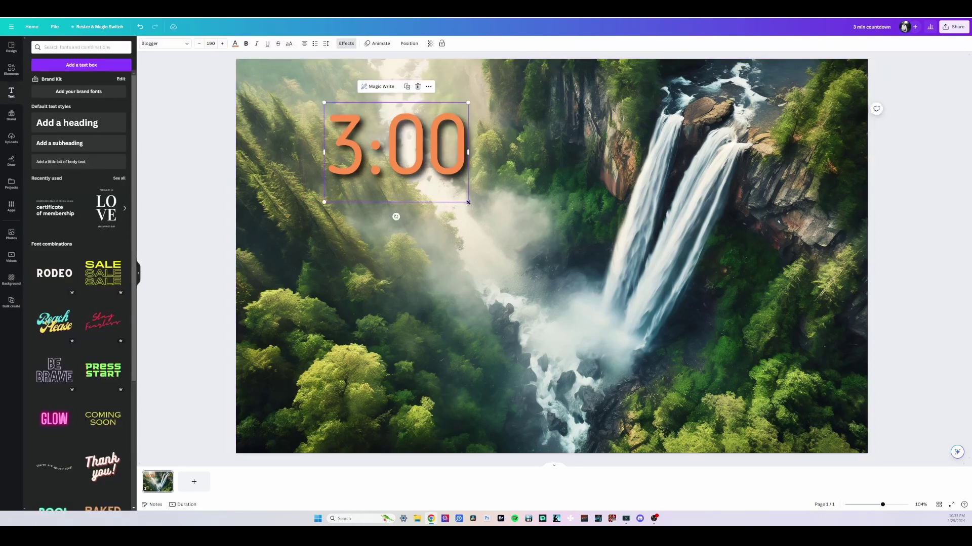
Enlarge the 3:00 text to font size about 238 and reposition it in the upper-left area of the page
{"action": "left_click_drag", "start_coordinate": [468, 202], "coordinate": [505, 226]}
{"action": "left_click_drag", "start_coordinate": [455, 171], "coordinate": [440, 189]}
{"action": "left_click", "coordinate": [472, 84]}
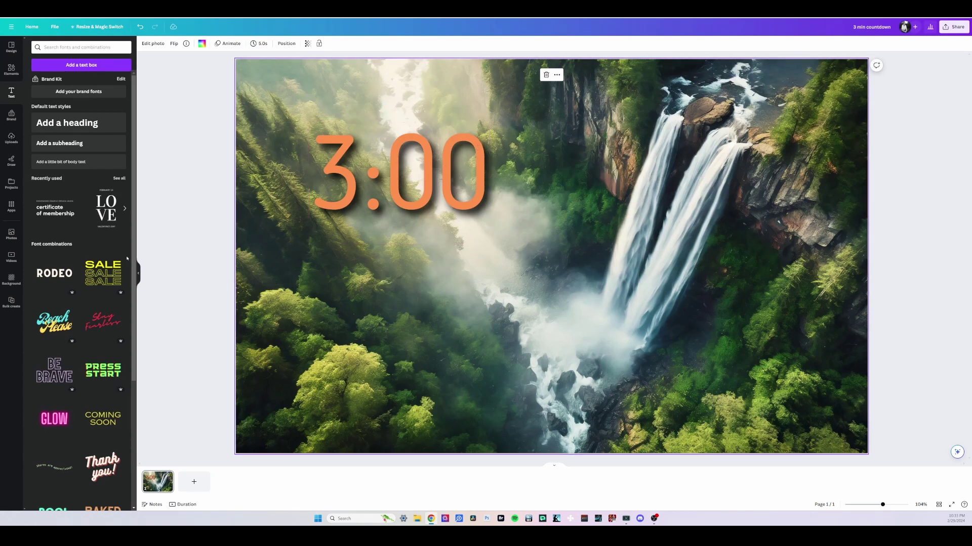
Start Bulk create and upload the countdown CSV file made for Canva as its data source
{"action": "left_click", "coordinate": [12, 207]}
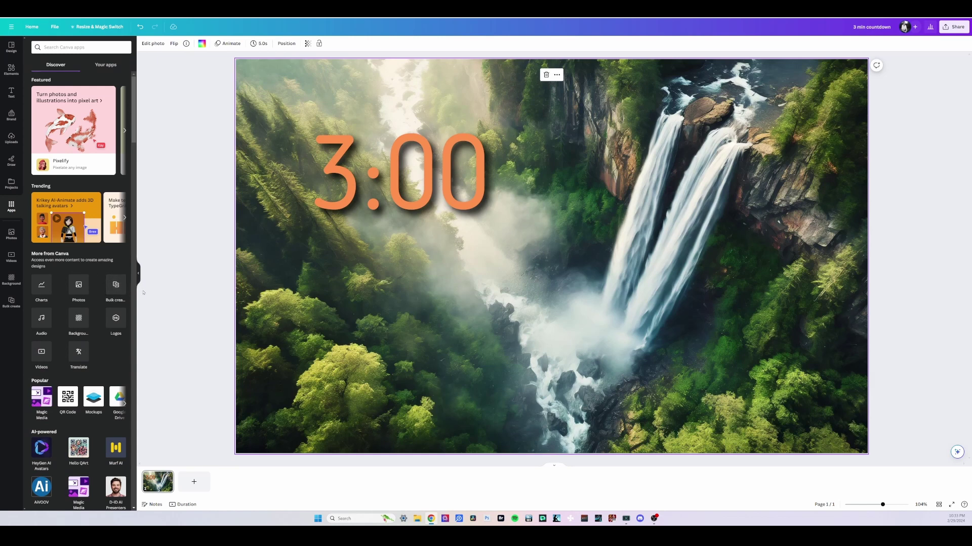
{"action": "left_click", "coordinate": [116, 285]}
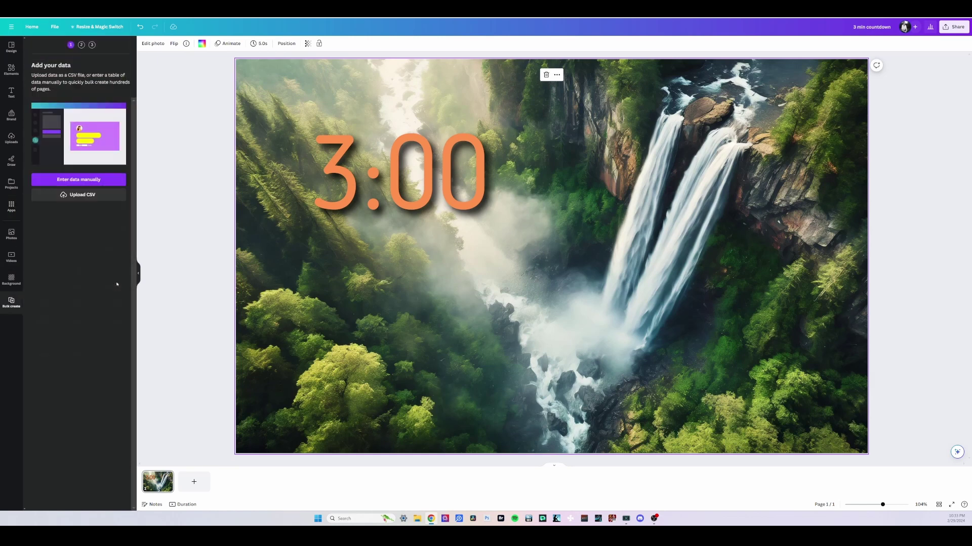
{"action": "left_click", "coordinate": [79, 196]}
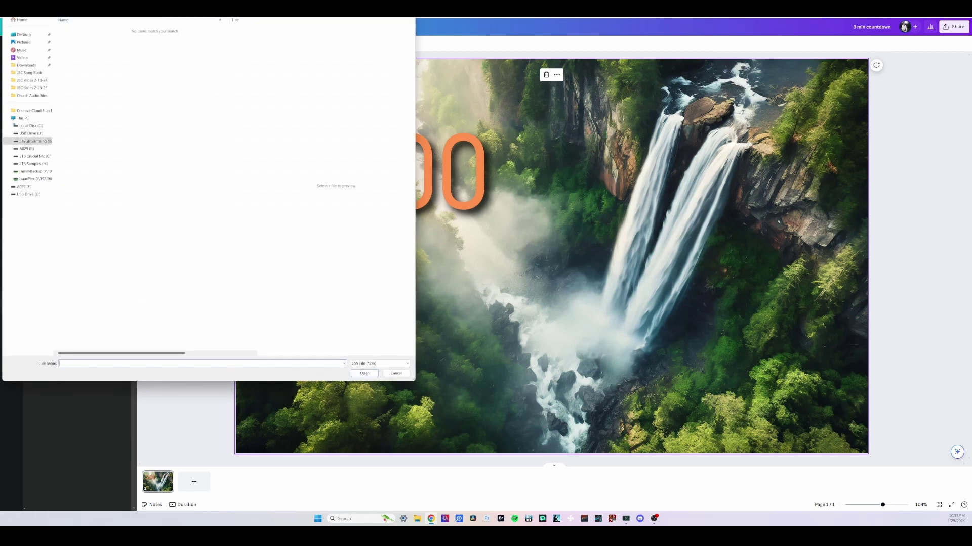
{"action": "left_click", "coordinate": [31, 65]}
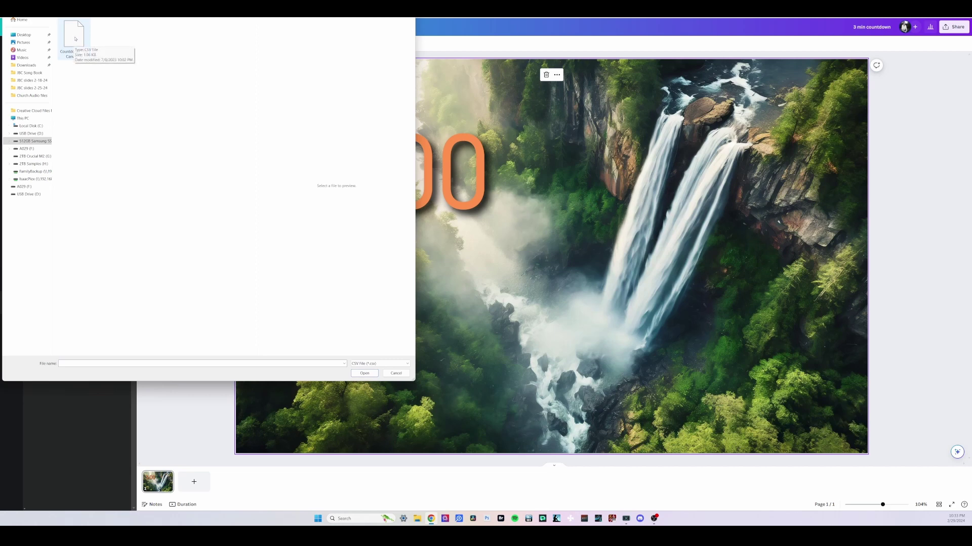
{"action": "left_click", "coordinate": [75, 39]}
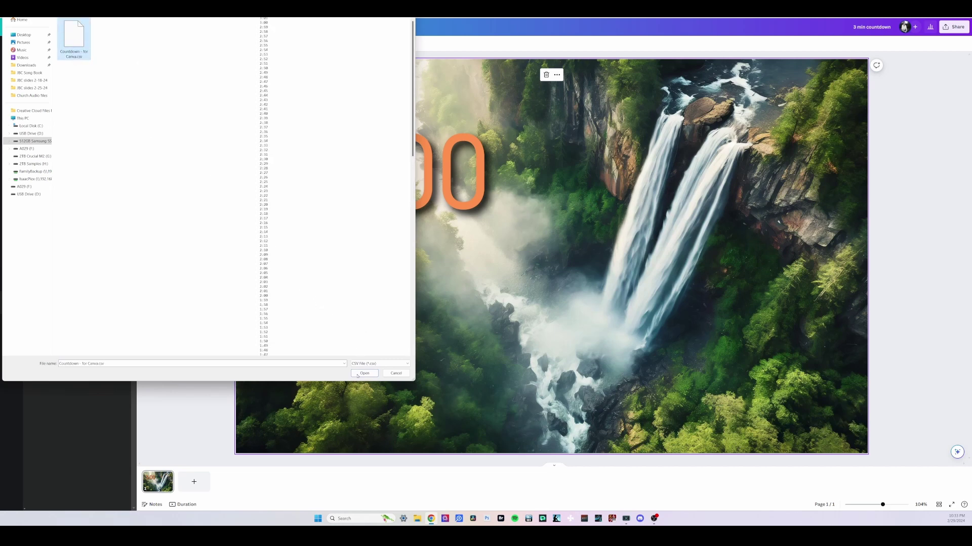
{"action": "left_click", "coordinate": [364, 374]}
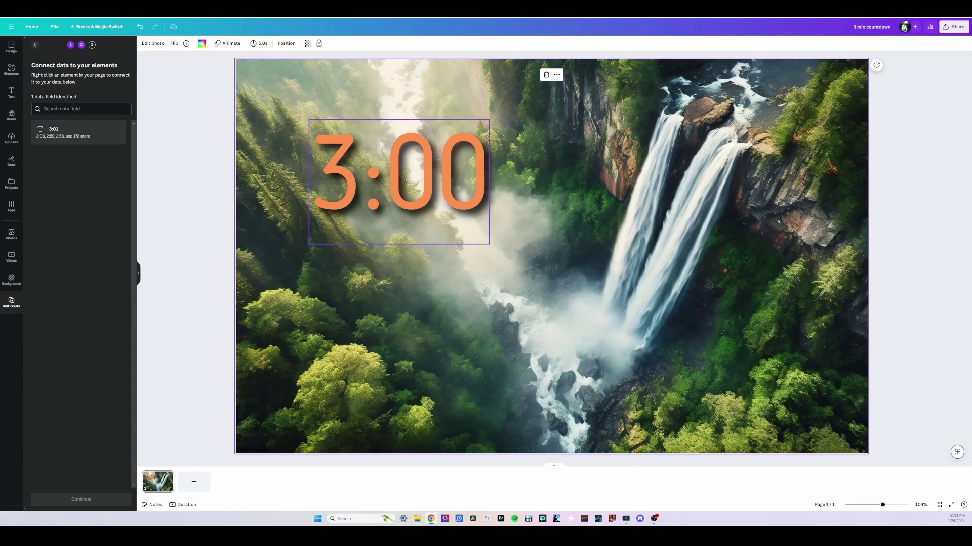
Connect the 3:00 text to the 3:01 data field
{"action": "left_click", "coordinate": [418, 177]}
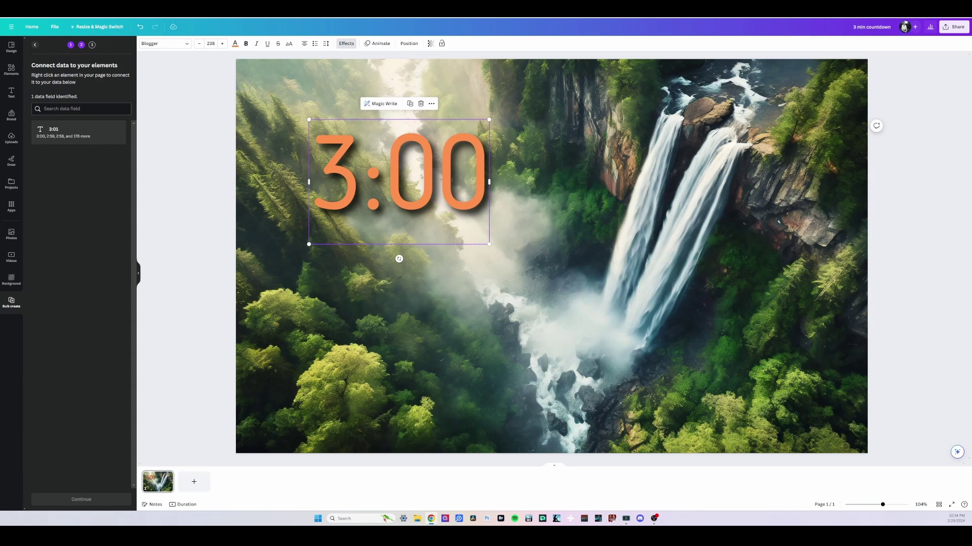
{"action": "left_click", "coordinate": [432, 104]}
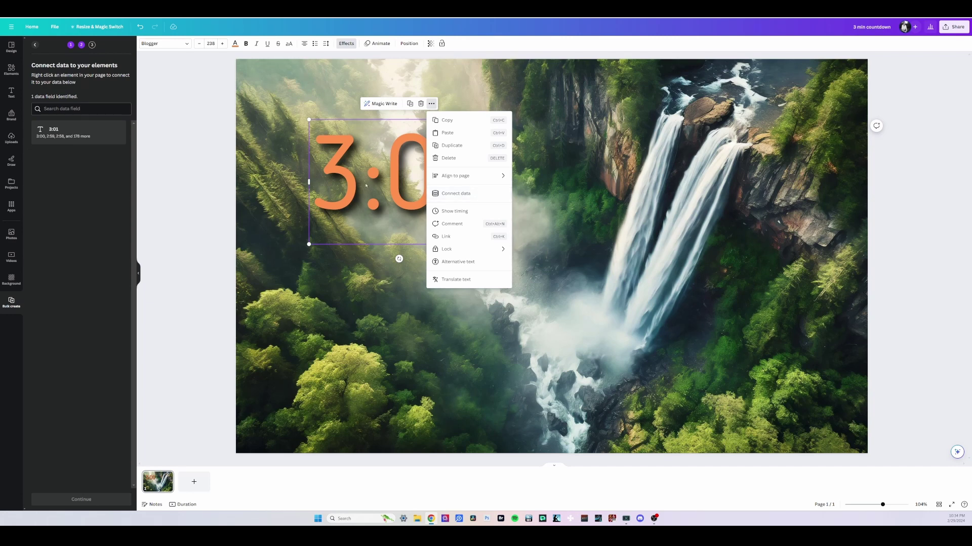
{"action": "left_click", "coordinate": [460, 194]}
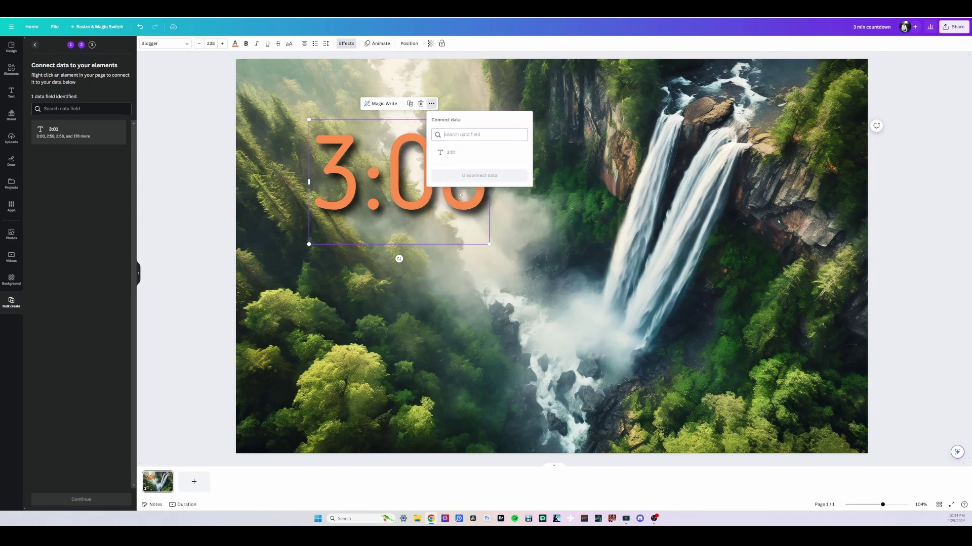
{"action": "left_click", "coordinate": [451, 153]}
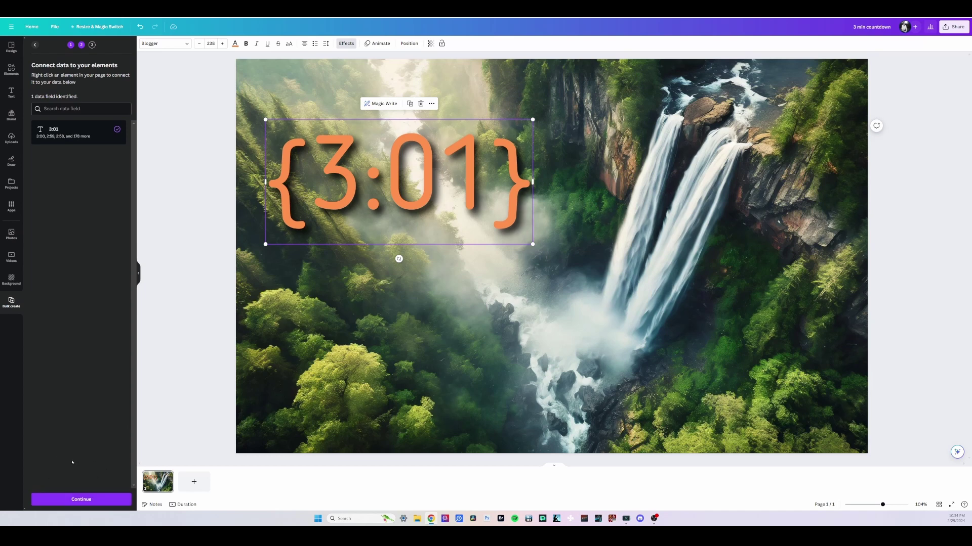
Generate the bulk designs from the connected data with every time entry selected
{"action": "left_click", "coordinate": [76, 498]}
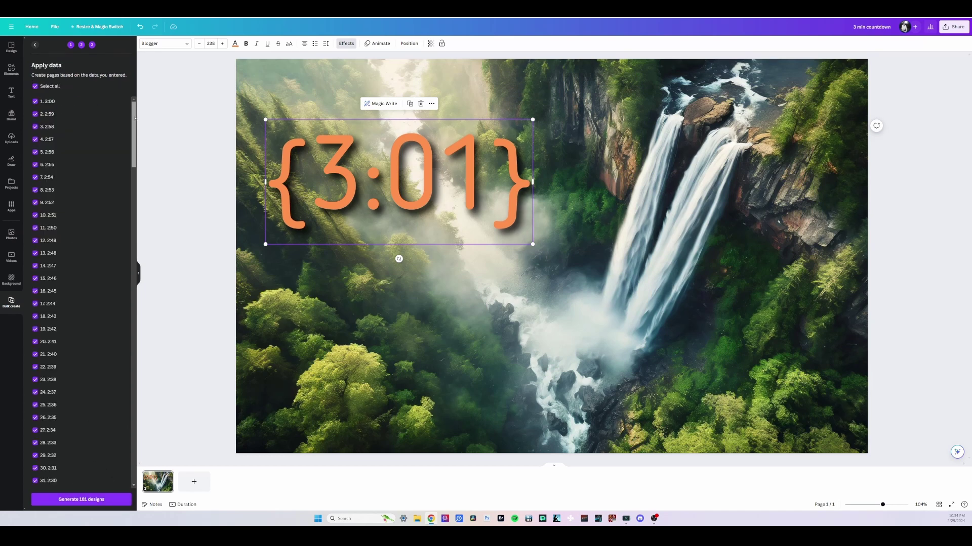
{"action": "mouse_move", "coordinate": [135, 116]}
{"action": "left_mouse_down"}
{"action": "mouse_move", "coordinate": [139, 446]}
{"action": "mouse_move", "coordinate": [133, 114]}
{"action": "left_mouse_up"}
{"action": "left_click", "coordinate": [82, 500]}
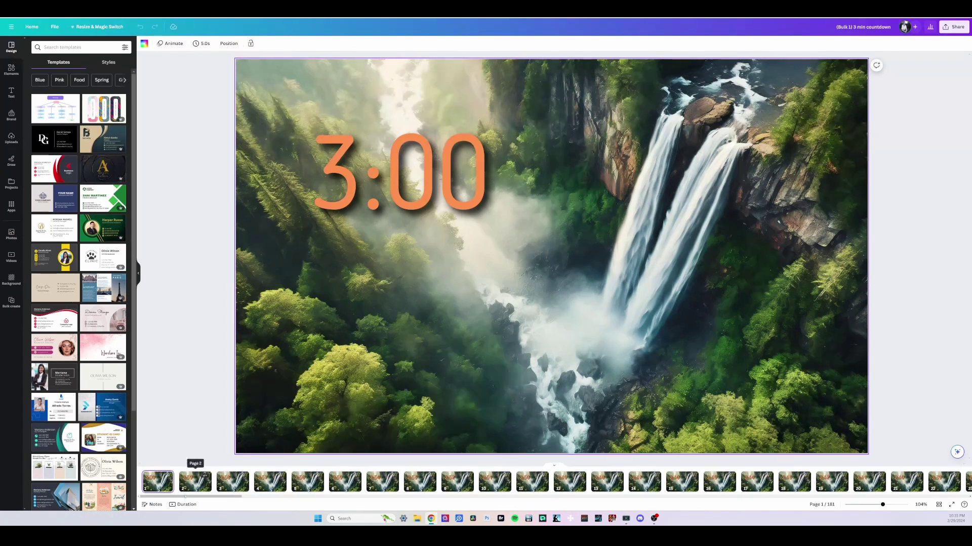
Check the times on generated pages 2 to 8 and on the last page, and return to page 1
{"action": "left_click", "coordinate": [198, 487]}
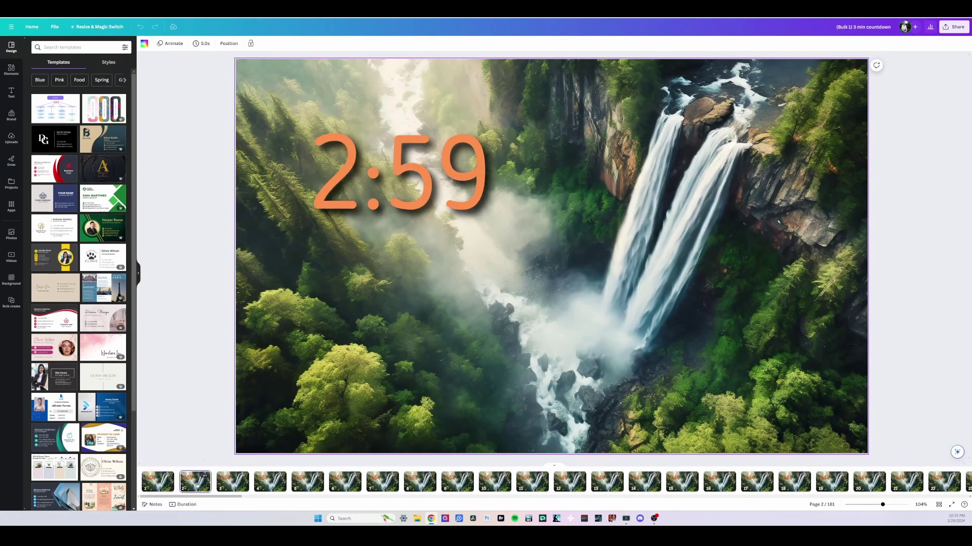
{"action": "left_click", "coordinate": [228, 486]}
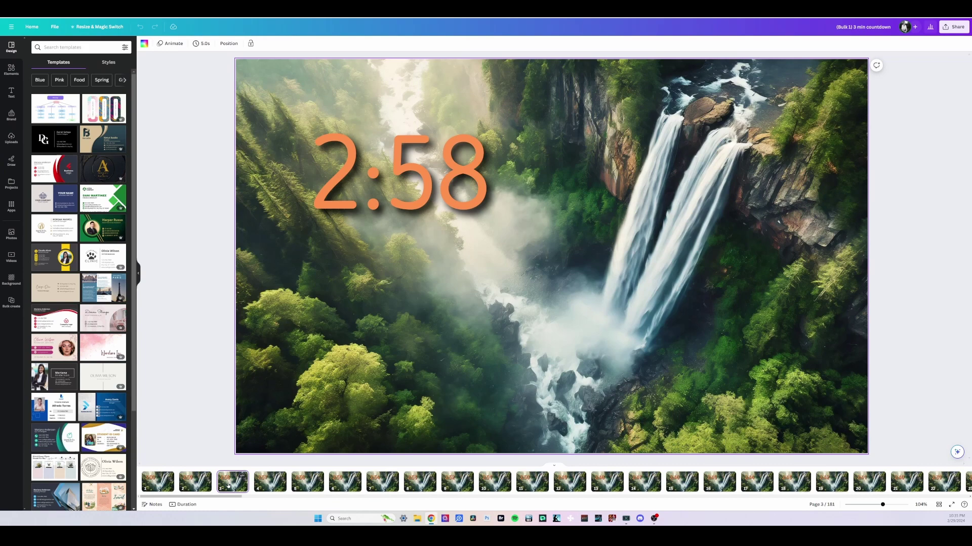
{"action": "left_click", "coordinate": [270, 485]}
{"action": "left_click", "coordinate": [304, 487]}
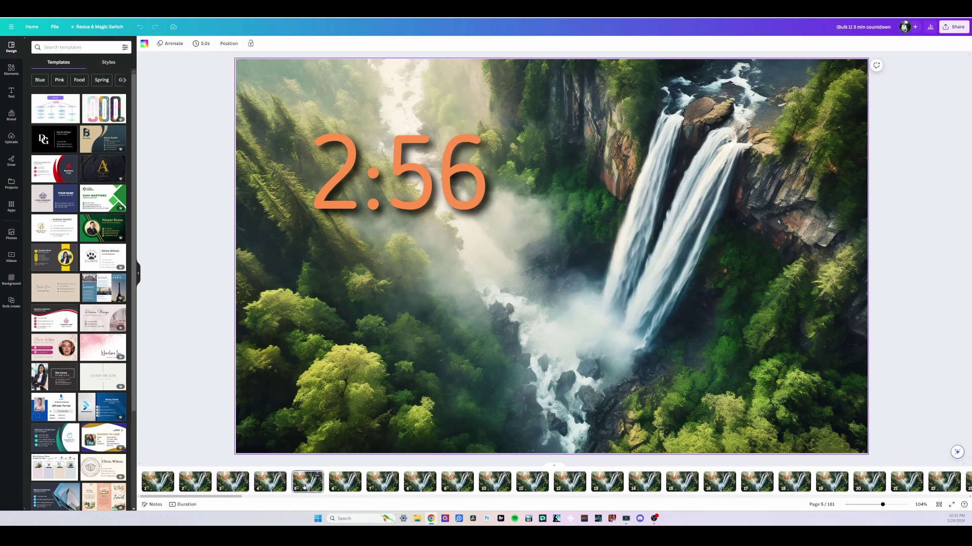
{"action": "left_click", "coordinate": [344, 487]}
{"action": "left_click", "coordinate": [381, 487]}
{"action": "left_click", "coordinate": [419, 487]}
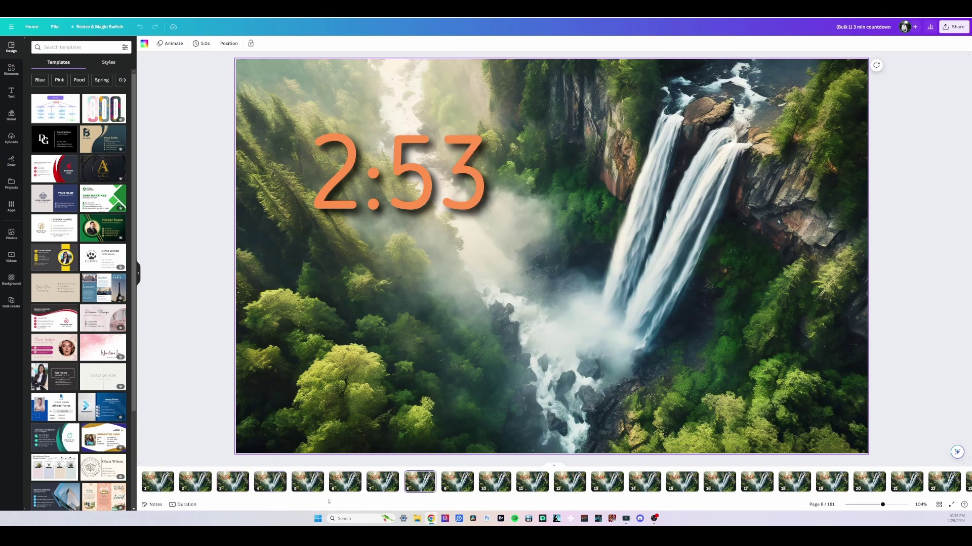
{"action": "left_click_drag", "start_coordinate": [243, 496], "coordinate": [951, 500]}
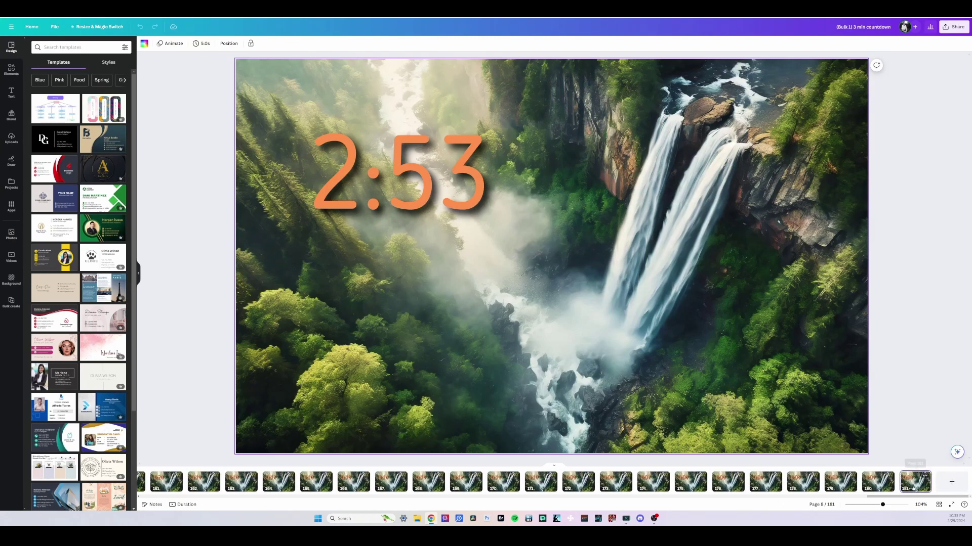
{"action": "left_click", "coordinate": [912, 487]}
{"action": "left_click_drag", "start_coordinate": [932, 496], "coordinate": [165, 498]}
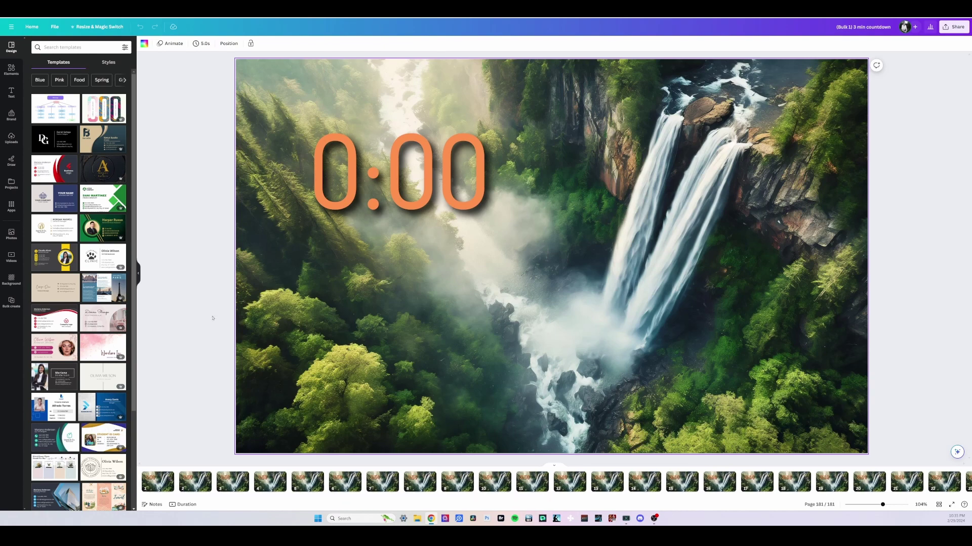
{"action": "left_click", "coordinate": [156, 484]}
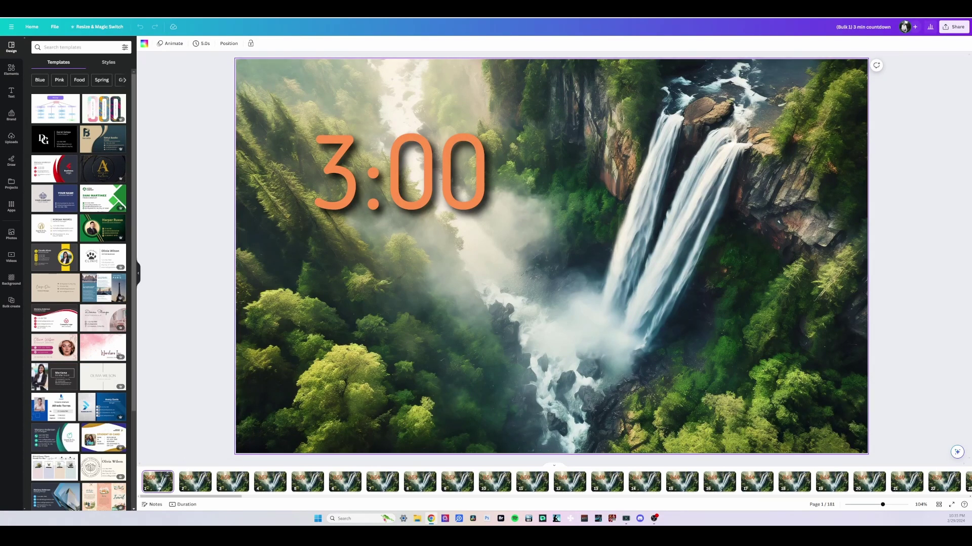
Set the page timing to 1.0 second and apply it to all pages
{"action": "left_click", "coordinate": [201, 44]}
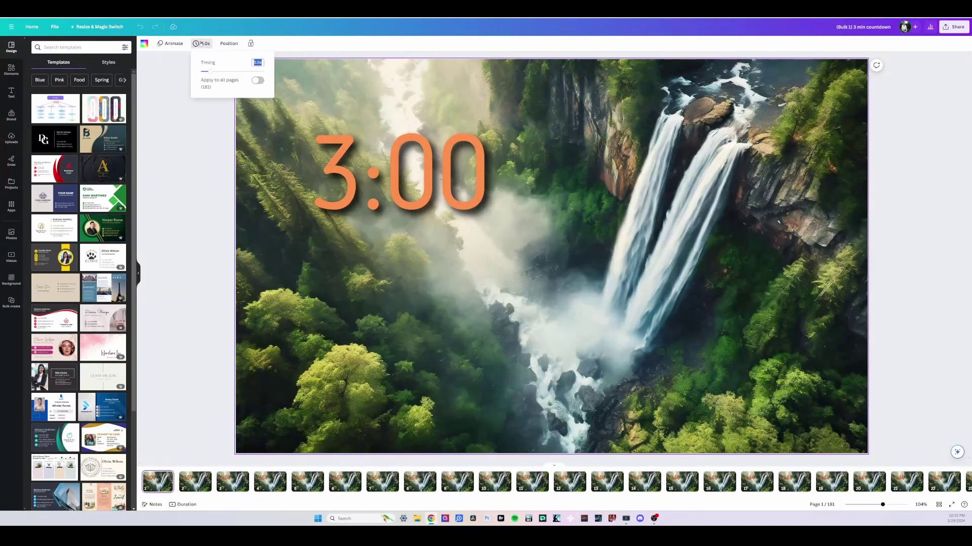
{"action": "left_click_drag", "start_coordinate": [215, 72], "coordinate": [209, 72]}
{"action": "left_click_drag", "start_coordinate": [207, 71], "coordinate": [202, 72]}
{"action": "left_click", "coordinate": [257, 80]}
{"action": "left_click", "coordinate": [215, 163]}
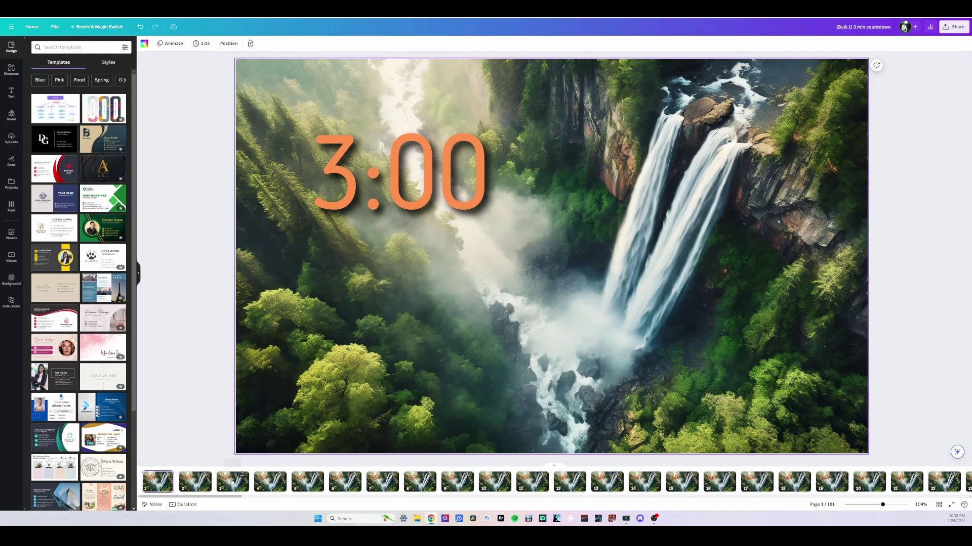
Show the page durations timeline and play several seconds of the countdown to check its pace, then pause it
{"action": "left_click", "coordinate": [186, 505]}
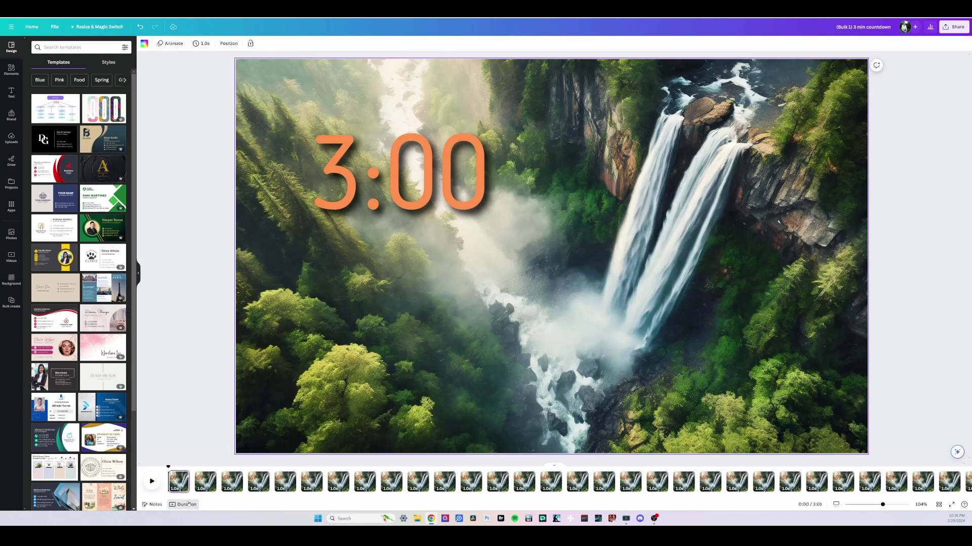
{"action": "left_click", "coordinate": [152, 482]}
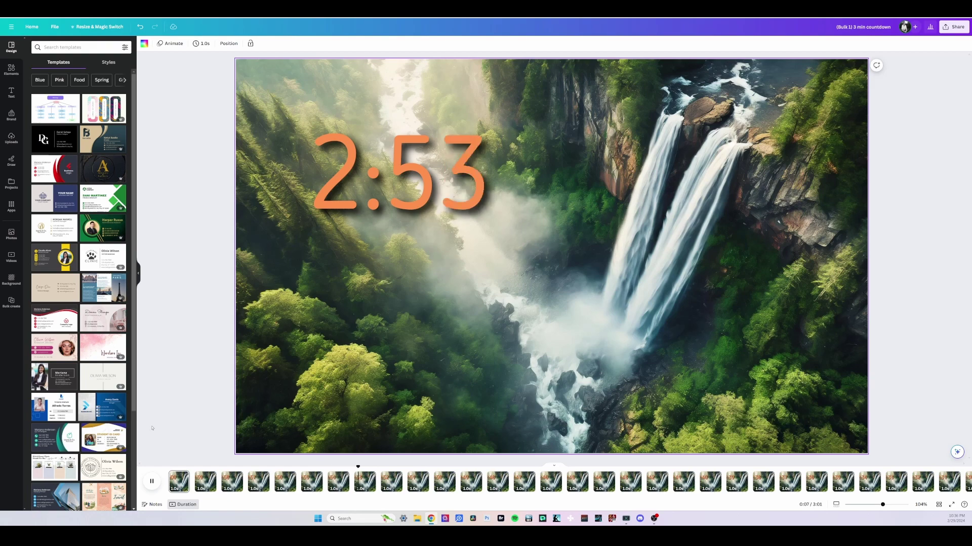
{"action": "left_click", "coordinate": [152, 482]}
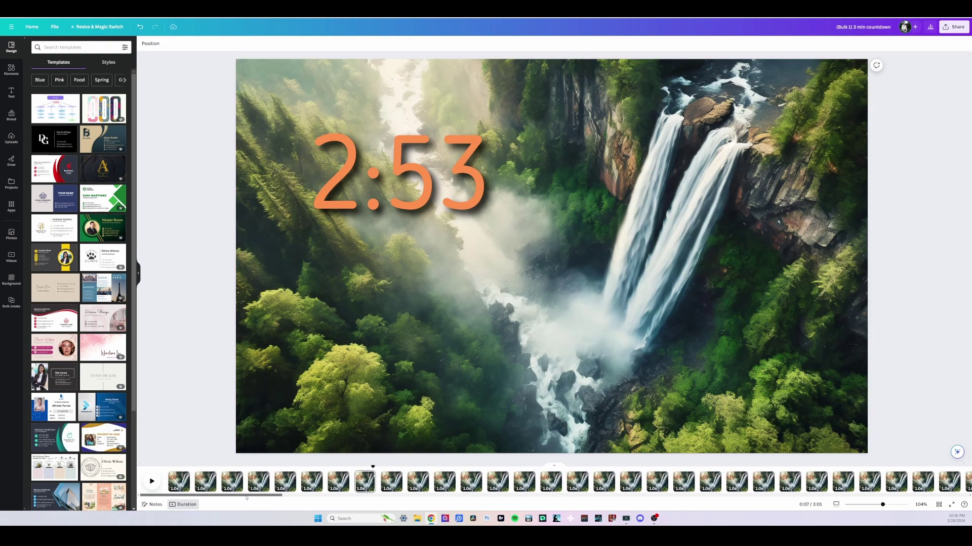
Open the design's download options and set the file type to MP4 Video
{"action": "left_click", "coordinate": [950, 29]}
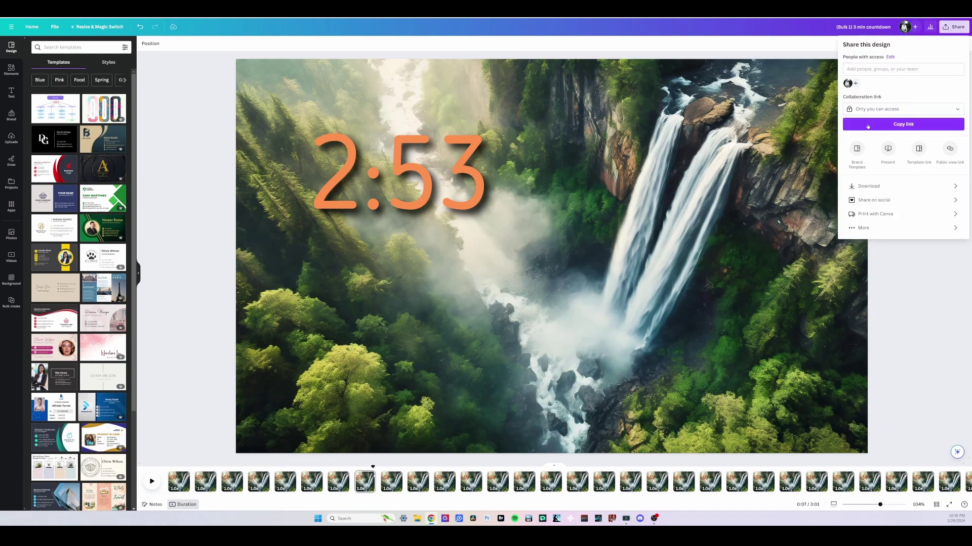
{"action": "left_click", "coordinate": [872, 188]}
{"action": "left_click", "coordinate": [881, 72]}
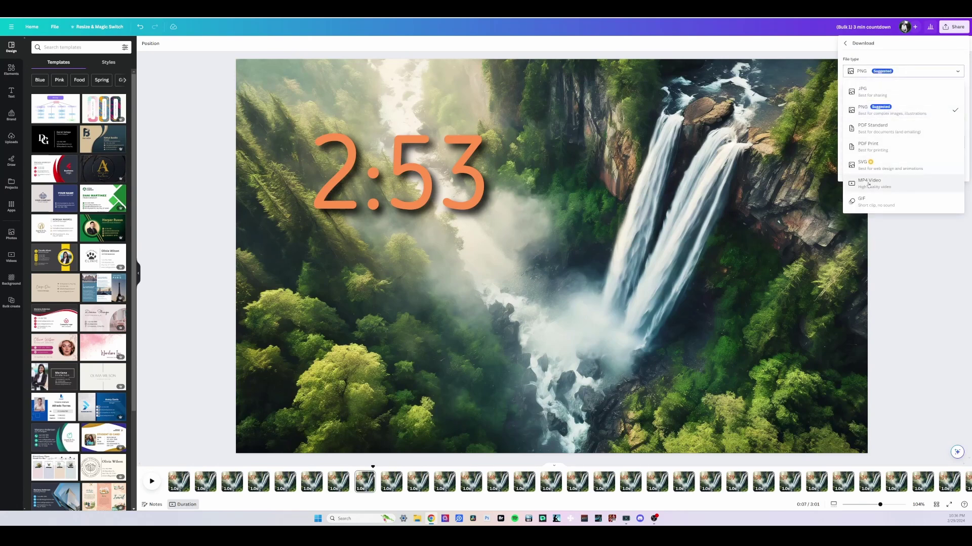
{"action": "left_click", "coordinate": [897, 184]}
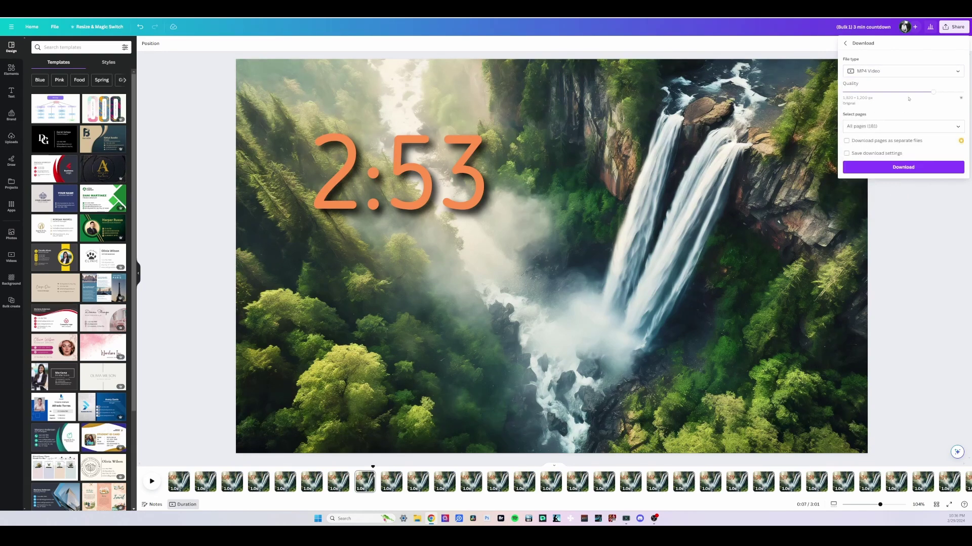